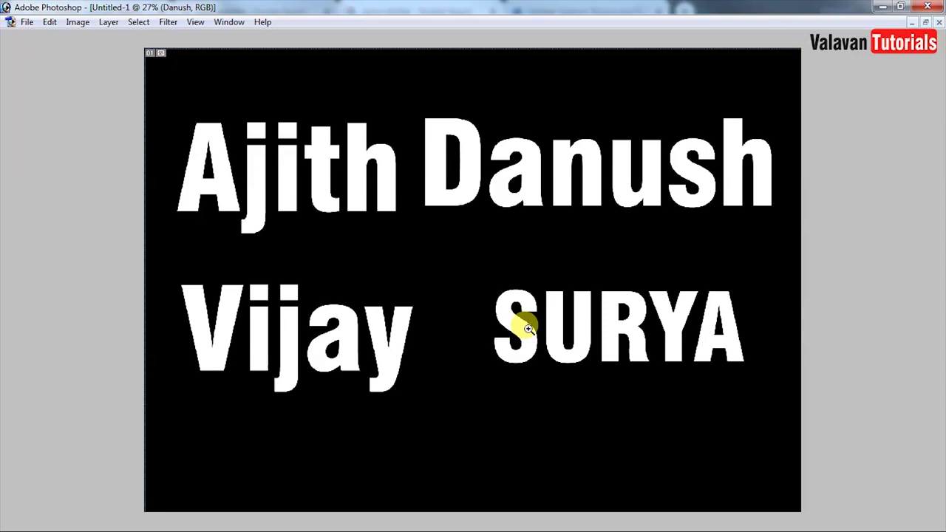
- Restore the hidden tool panels, then briefly fill Danush purple and undo it
{"action": "key", "text": "Tab"}
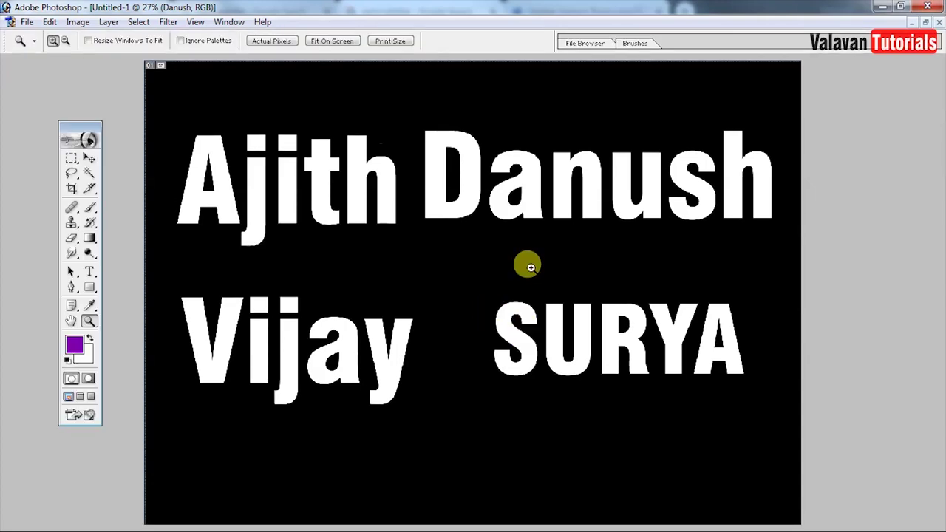
{"action": "key", "text": "alt+BackSpace"}
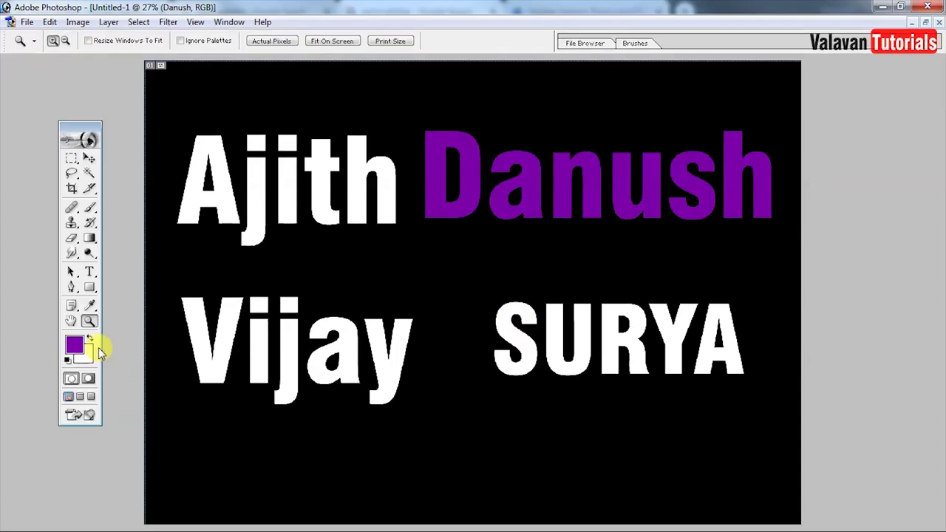
{"action": "key", "text": "ctrl+z"}
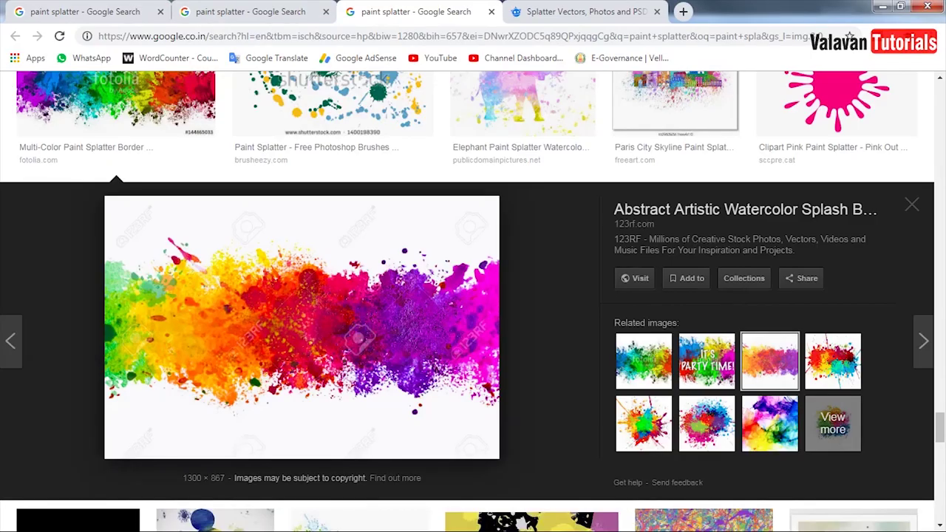
{"action": "scroll", "coordinate": [251, 152], "scroll_direction": "up", "scroll_amount": 3}
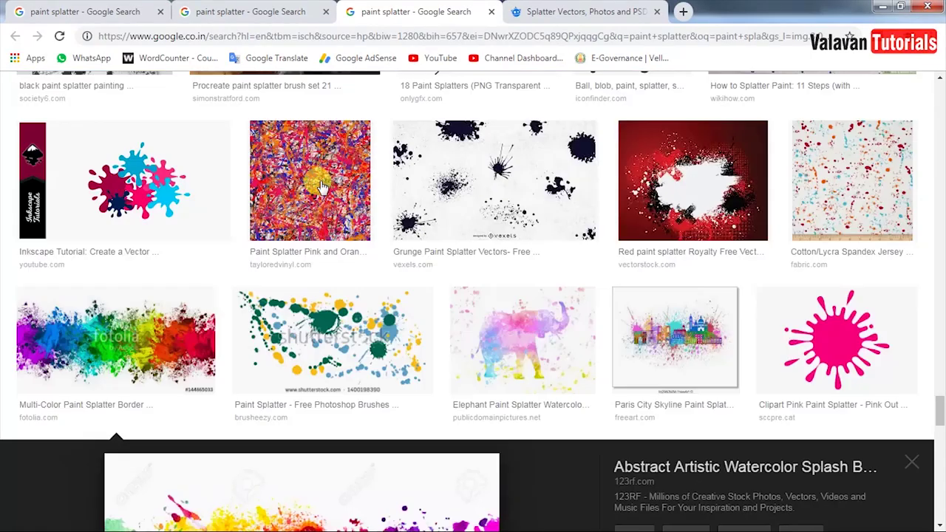
- Browse the Google Images paint splatter results
{"action": "scroll", "coordinate": [251, 151], "scroll_direction": "down", "scroll_amount": 10}
{"action": "scroll", "coordinate": [251, 152], "scroll_direction": "down", "scroll_amount": 5}
{"action": "scroll", "coordinate": [257, 154], "scroll_direction": "down", "scroll_amount": 5}
{"action": "scroll", "coordinate": [257, 154], "scroll_direction": "down", "scroll_amount": 5}
{"action": "scroll", "coordinate": [258, 153], "scroll_direction": "down", "scroll_amount": 5}
{"action": "scroll", "coordinate": [257, 154], "scroll_direction": "down", "scroll_amount": 5}
{"action": "left_click", "coordinate": [89, 7]}
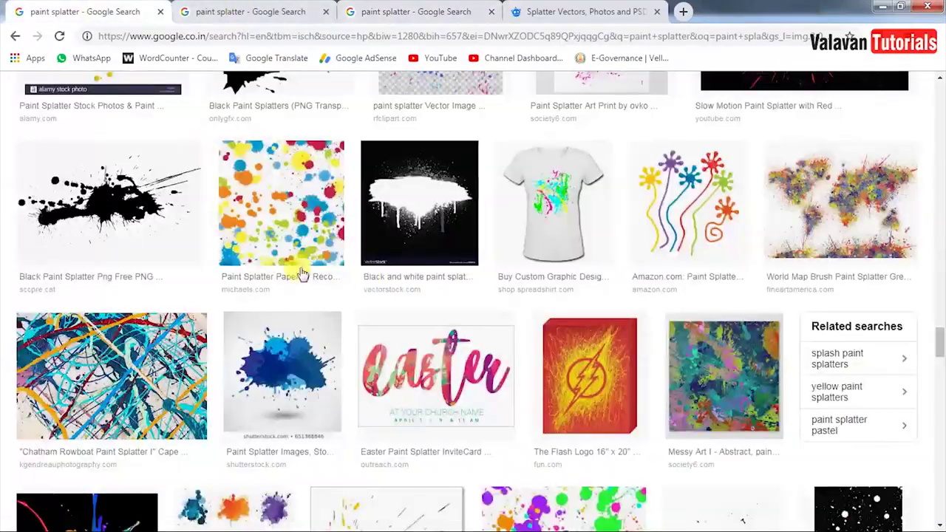
{"action": "scroll", "coordinate": [340, 233], "scroll_direction": "down", "scroll_amount": 5}
{"action": "scroll", "coordinate": [342, 233], "scroll_direction": "down", "scroll_amount": 5}
{"action": "scroll", "coordinate": [344, 229], "scroll_direction": "up", "scroll_amount": 3}
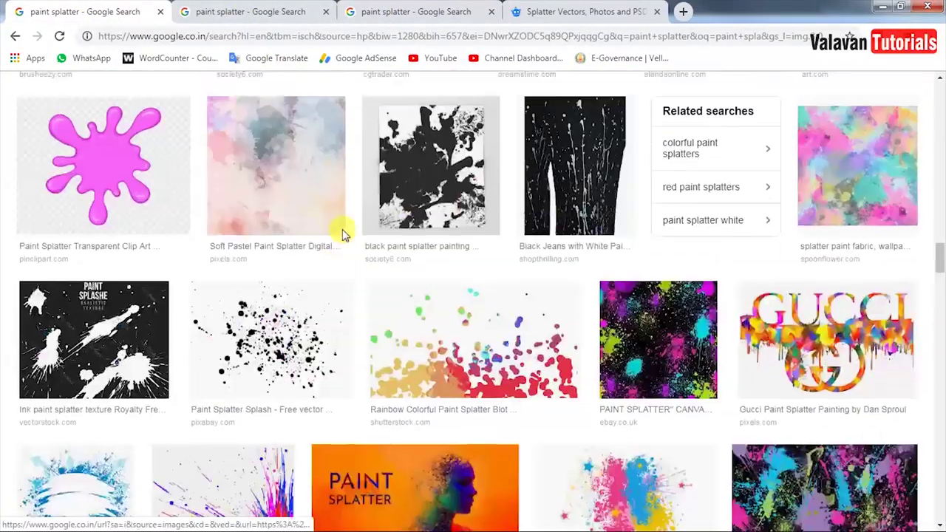
{"action": "scroll", "coordinate": [344, 214], "scroll_direction": "up", "scroll_amount": 10}
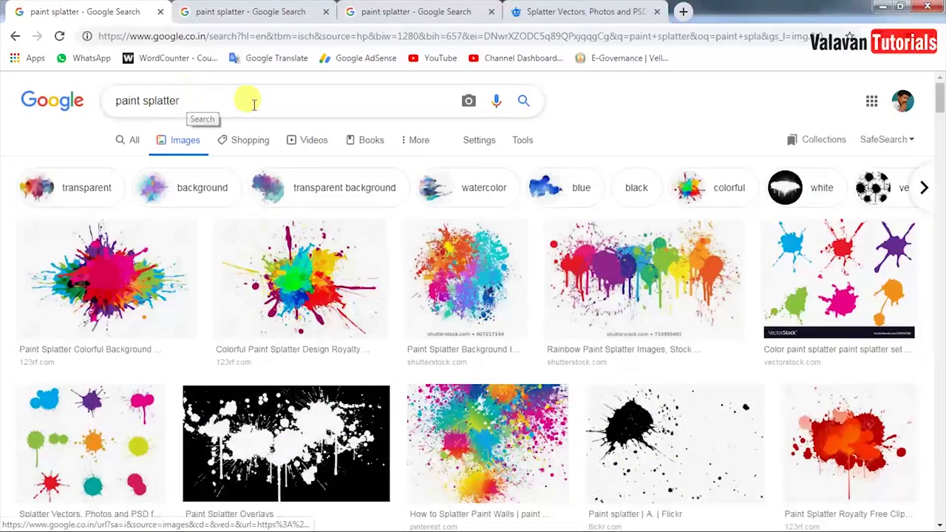
- Look through the Freepik splatter results, then return to the Google results
{"action": "left_click", "coordinate": [564, 9]}
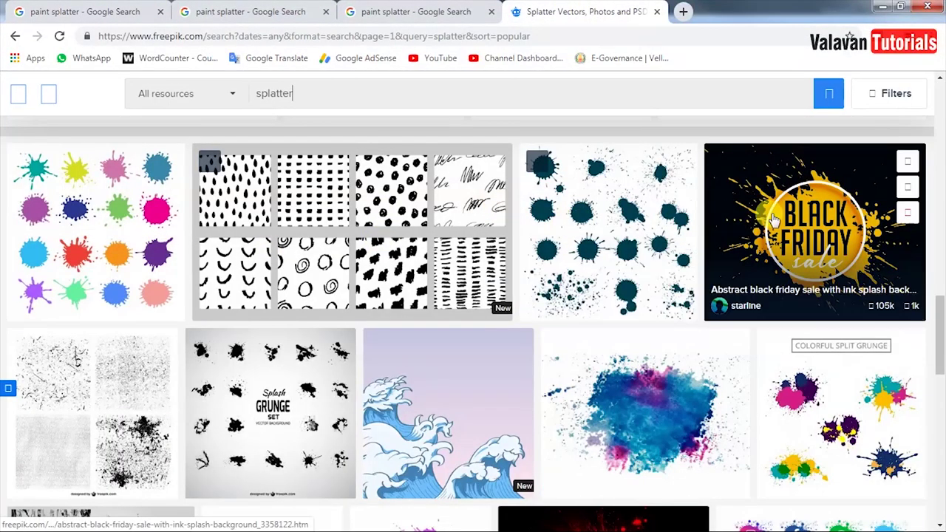
{"action": "scroll", "coordinate": [765, 355], "scroll_direction": "down", "scroll_amount": 2}
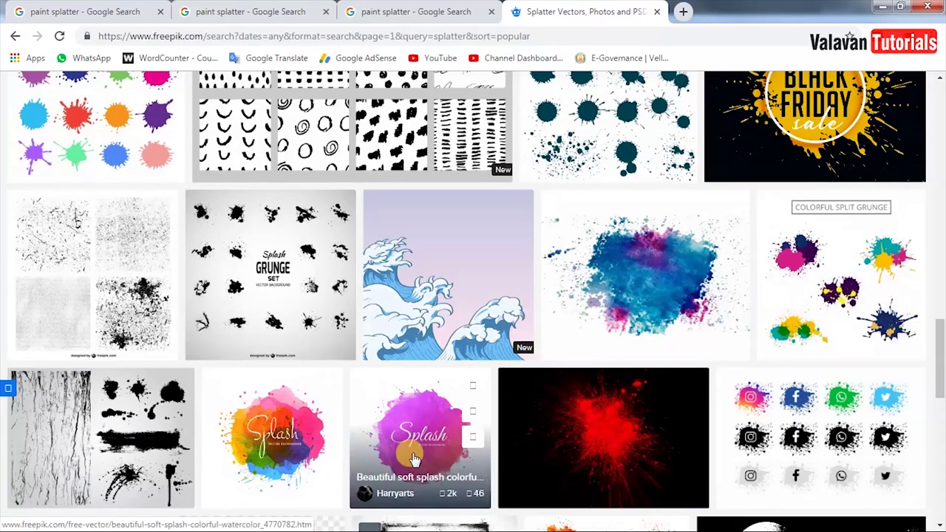
{"action": "left_click", "coordinate": [401, 11]}
{"action": "left_click", "coordinate": [138, 11]}
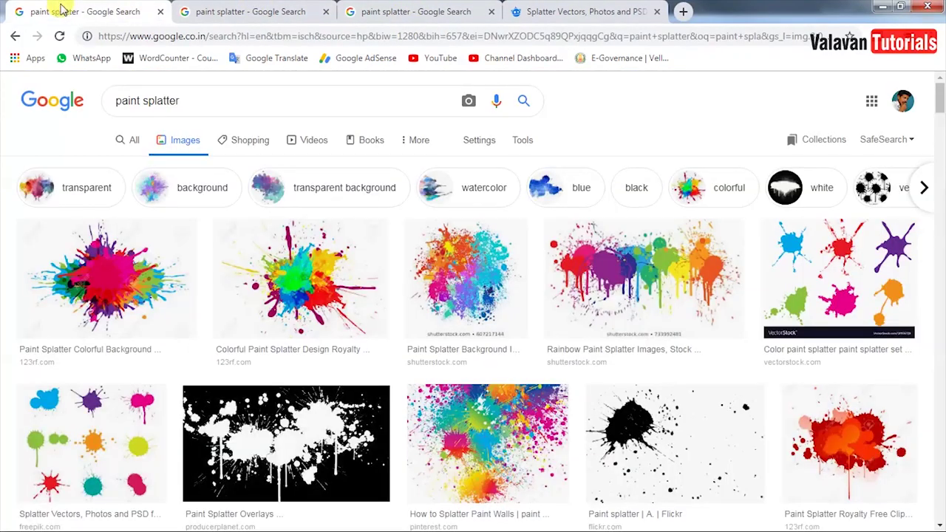
- Copy the red splatter image from its larger preview and return to Photoshop
{"action": "left_click", "coordinate": [849, 425]}
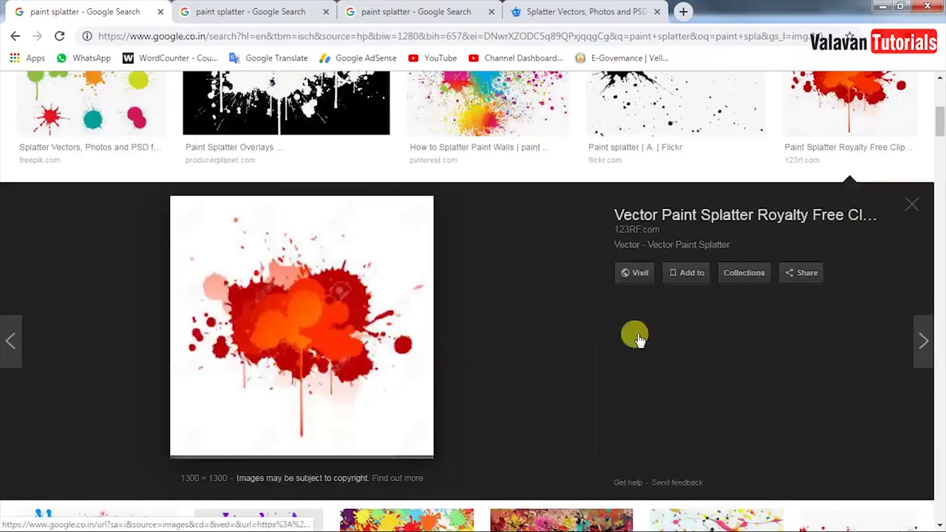
{"action": "right_click", "coordinate": [273, 252]}
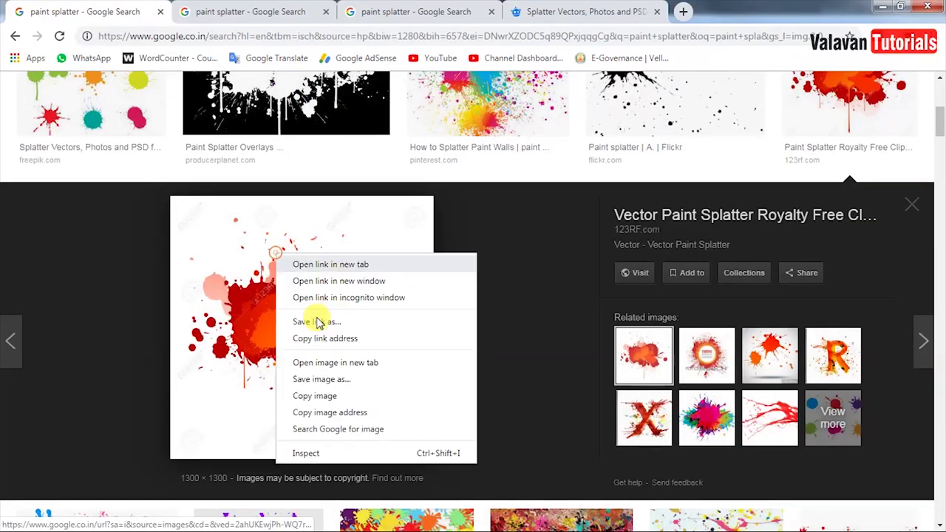
{"action": "left_click", "coordinate": [327, 393]}
{"action": "key", "text": "alt+Tab"}
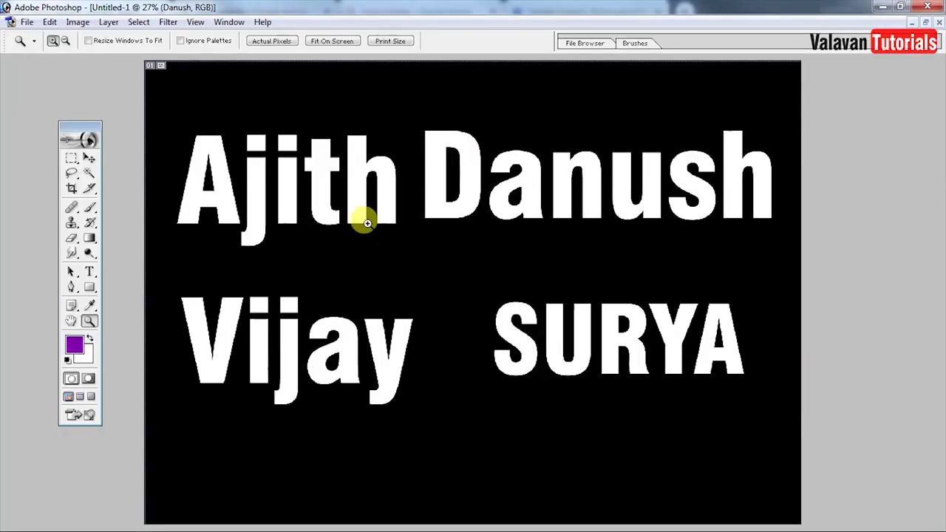
- Paste the red splatter as a new layer and delete its white background
{"action": "key", "text": "ctrl+v"}
{"action": "key", "text": "v"}
{"action": "mouse_move", "coordinate": [496, 259]}
{"action": "left_mouse_down"}
{"action": "mouse_move", "coordinate": [503, 205]}
{"action": "mouse_move", "coordinate": [515, 206]}
{"action": "left_mouse_up"}
{"action": "key", "text": "w"}
{"action": "left_click", "coordinate": [556, 156]}
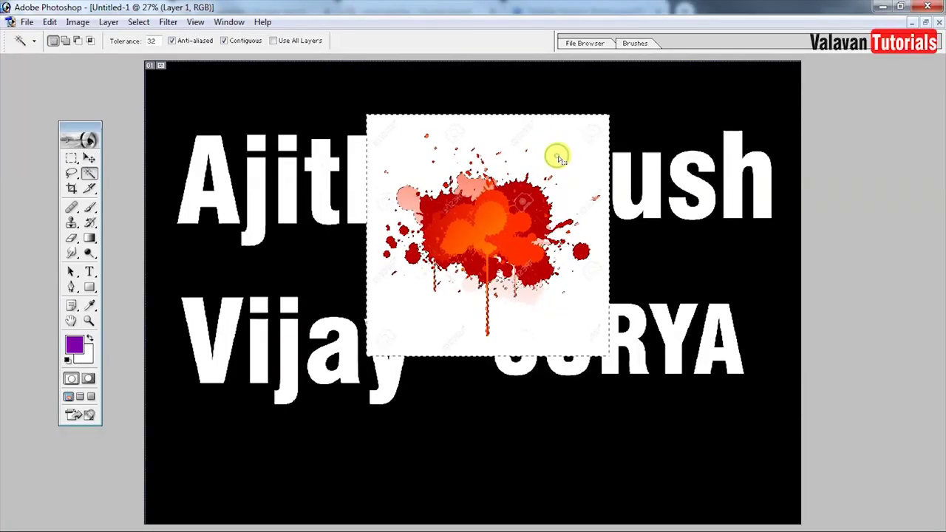
{"action": "key", "text": "Delete"}
- Scale the splatter to about 80% and position it over Ajith
{"action": "key", "text": "v"}
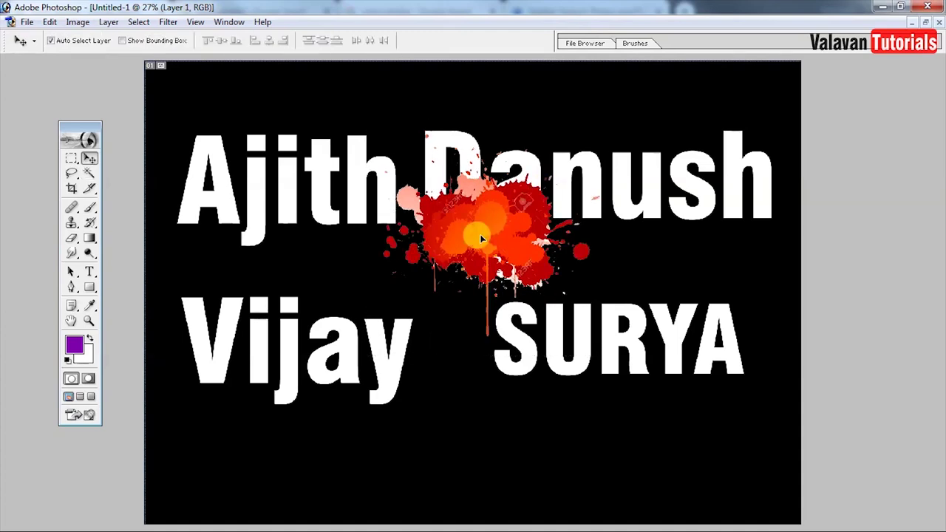
{"action": "left_click_drag", "start_coordinate": [479, 234], "coordinate": [258, 227]}
{"action": "key", "text": "ctrl+t"}
{"action": "left_click_drag", "start_coordinate": [378, 108], "coordinate": [318, 144]}
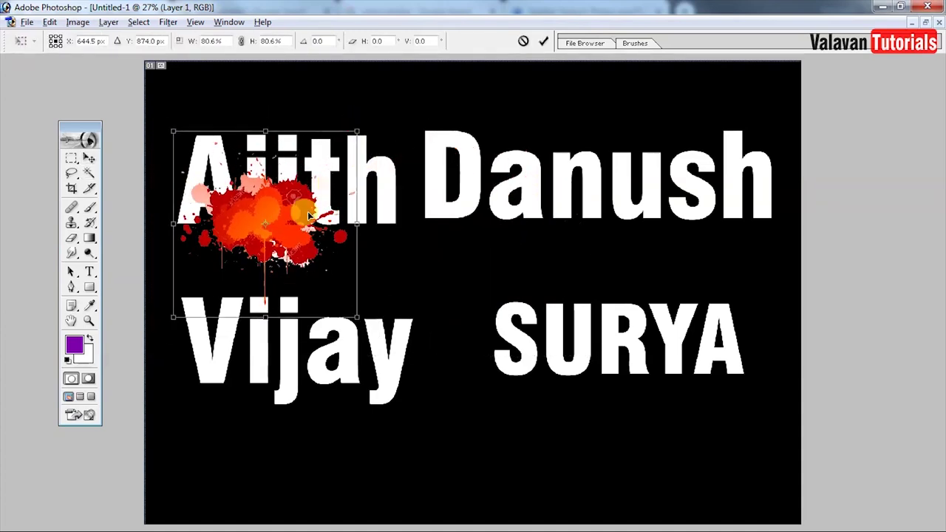
{"action": "key", "text": "Return"}
{"action": "mouse_move", "coordinate": [296, 218]}
{"action": "left_mouse_down"}
{"action": "mouse_move", "coordinate": [233, 214]}
{"action": "mouse_move", "coordinate": [357, 220]}
{"action": "mouse_move", "coordinate": [317, 213]}
{"action": "mouse_move", "coordinate": [404, 194]}
{"action": "left_mouse_up"}
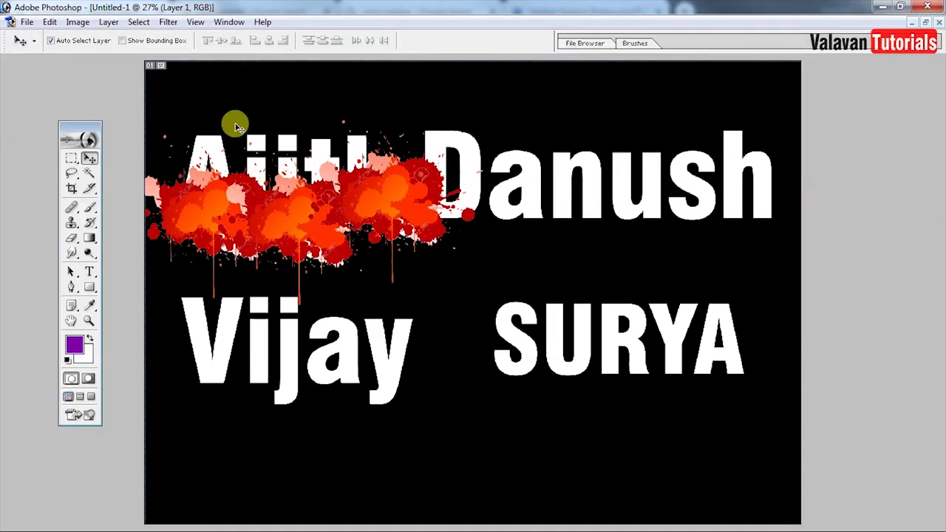
- Show the Layers panel, load the Ajith letter selection and make Layer 1 active
{"action": "left_click", "coordinate": [228, 26]}
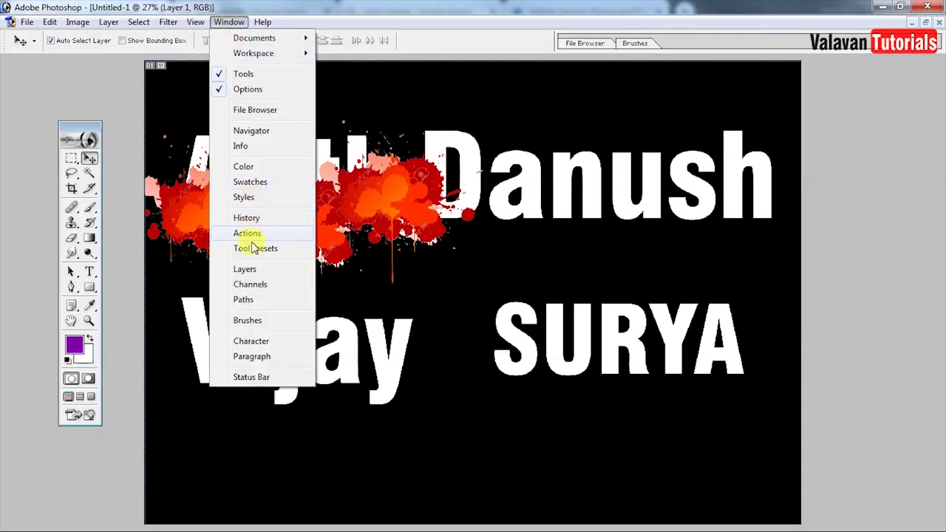
{"action": "left_click", "coordinate": [248, 269]}
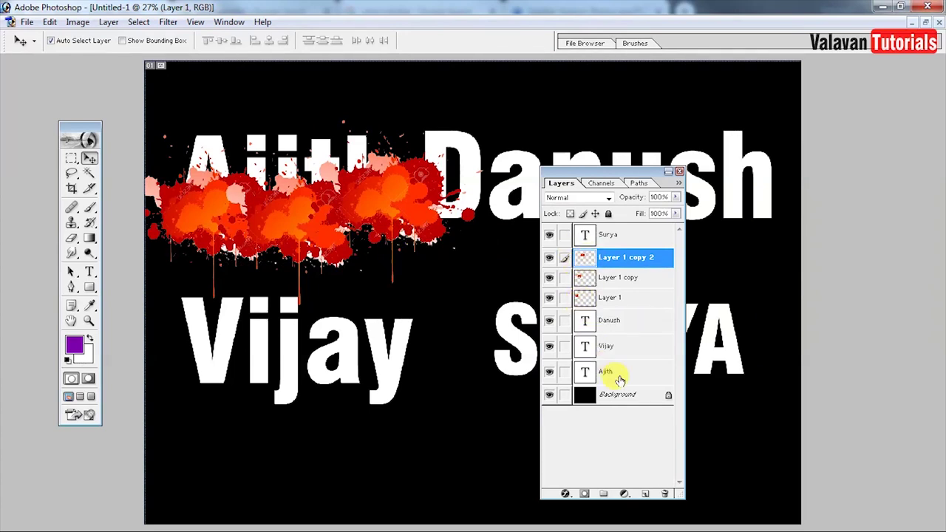
{"action": "left_click", "coordinate": [619, 374], "text": "ctrl"}
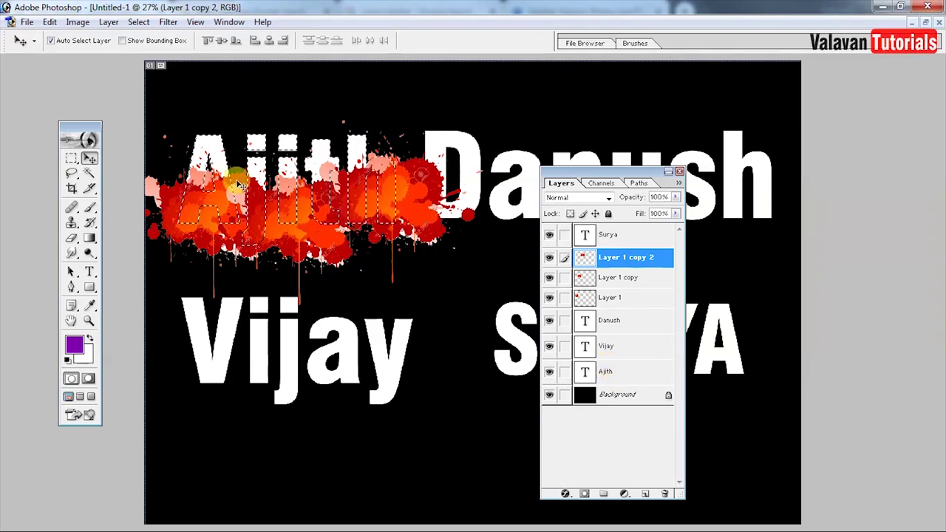
{"action": "left_click", "coordinate": [207, 236]}
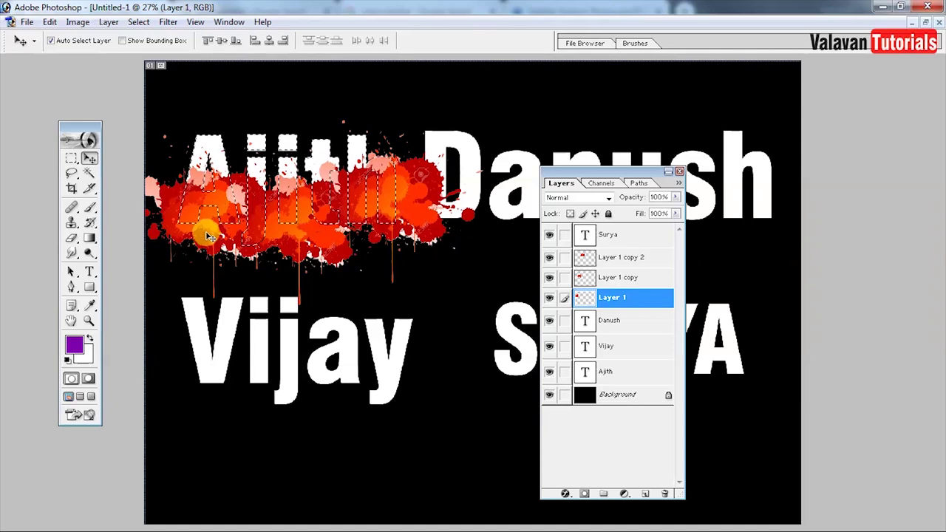
{"action": "left_click", "coordinate": [52, 41]}
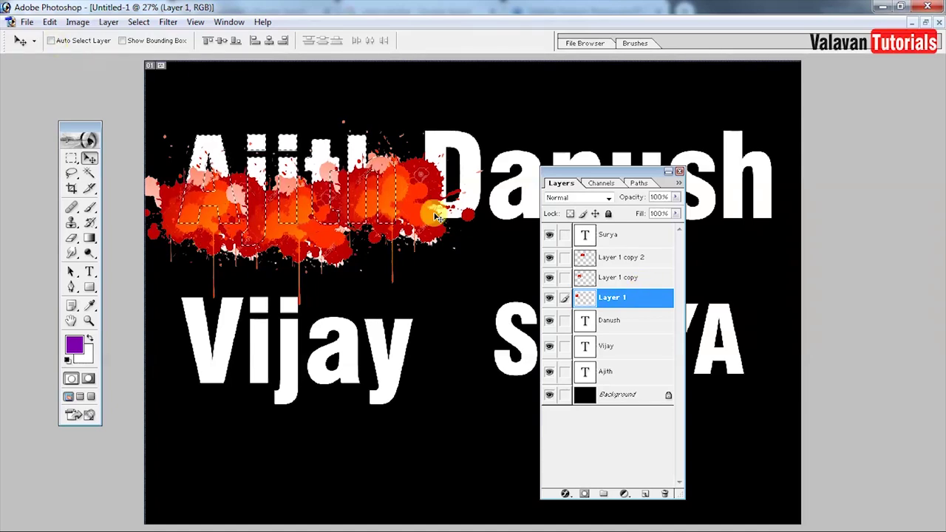
{"action": "right_click", "coordinate": [423, 192]}
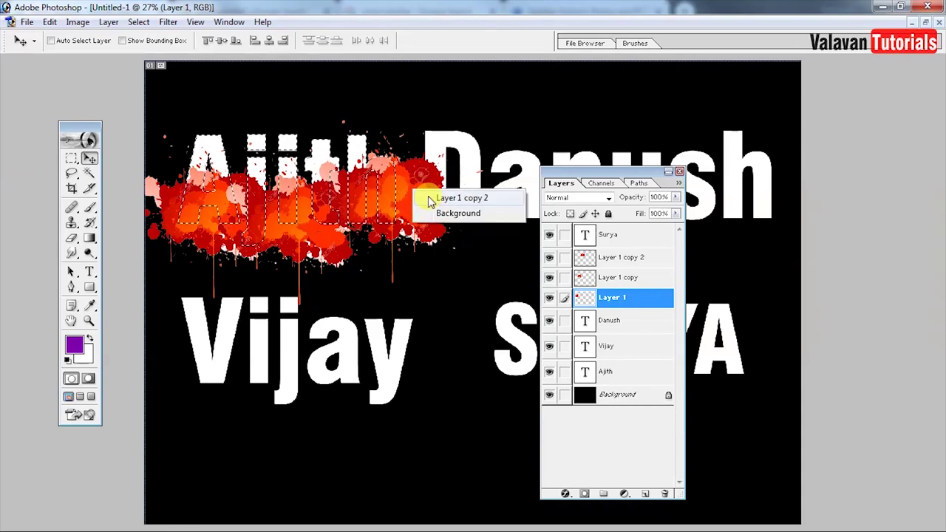
{"action": "left_click", "coordinate": [431, 197]}
{"action": "left_click", "coordinate": [51, 41]}
{"action": "left_click", "coordinate": [203, 236]}
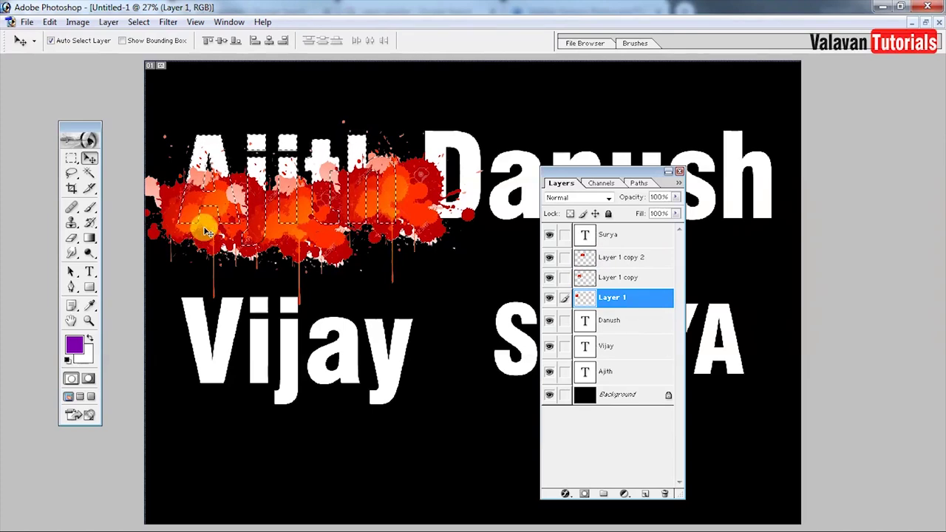
- Add Ajith-shaped layer masks to Layer 1, Layer 1 copy and Layer 1 copy 2
{"action": "left_click", "coordinate": [576, 494]}
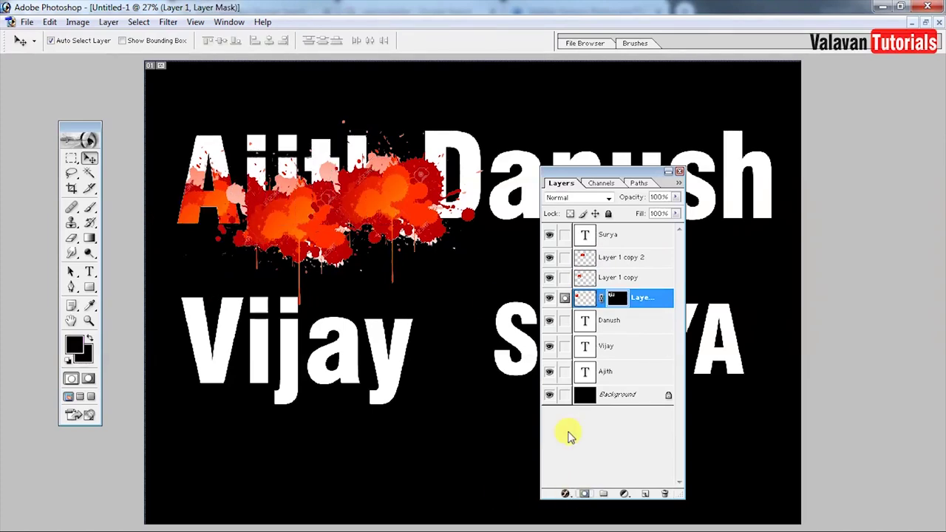
{"action": "left_click", "coordinate": [634, 369], "text": "ctrl"}
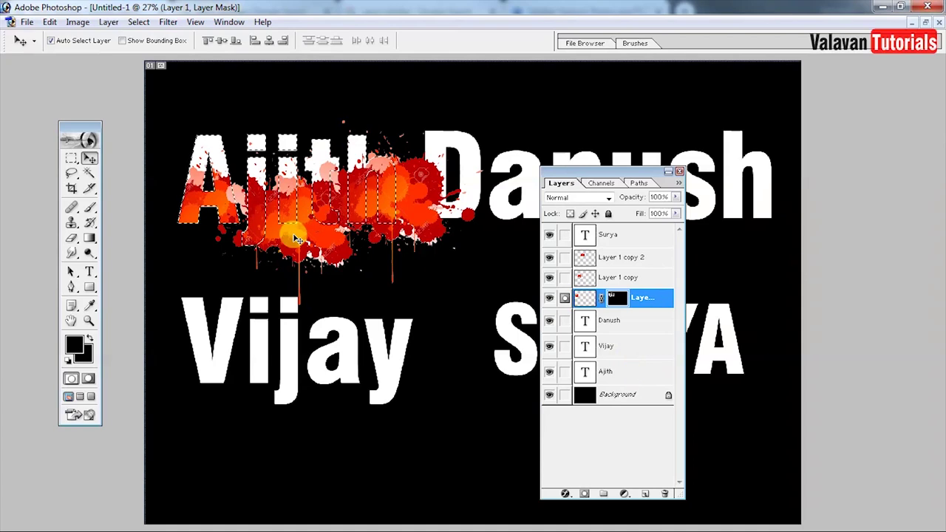
{"action": "left_click", "coordinate": [620, 277]}
{"action": "left_click", "coordinate": [576, 493]}
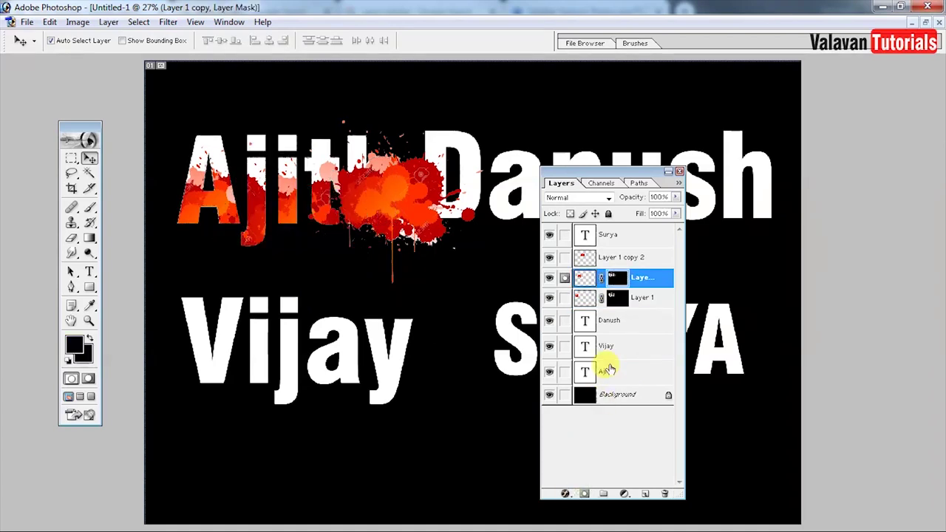
{"action": "left_click", "coordinate": [617, 371], "text": "ctrl"}
{"action": "left_click", "coordinate": [625, 257]}
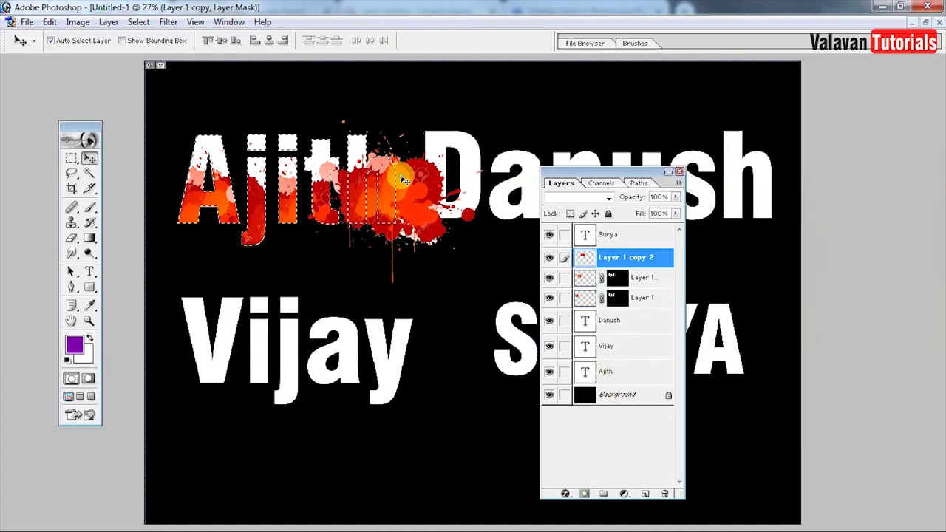
{"action": "left_click", "coordinate": [580, 493]}
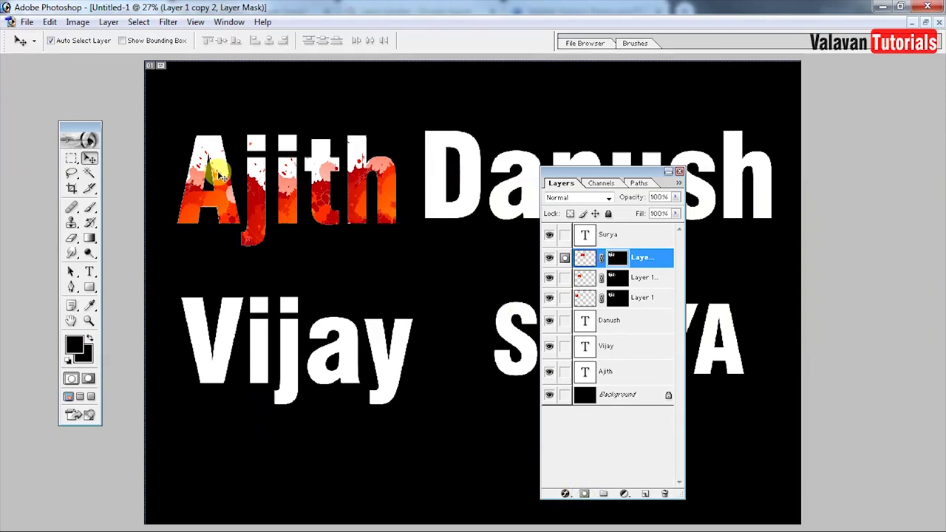
{"action": "left_click", "coordinate": [323, 206]}
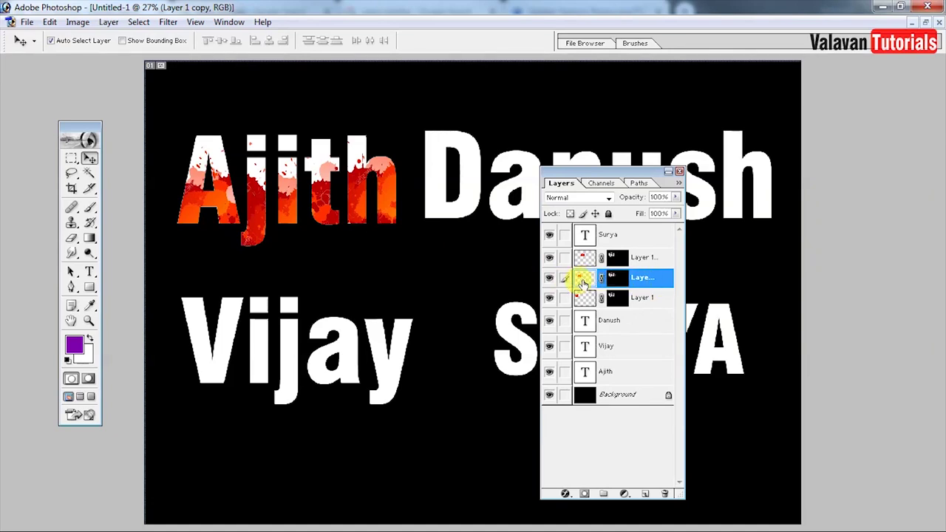
- Shift one fill copy's hue to yellow-green, then duplicate it and shift another to purple
{"action": "key", "text": "ctrl+u"}
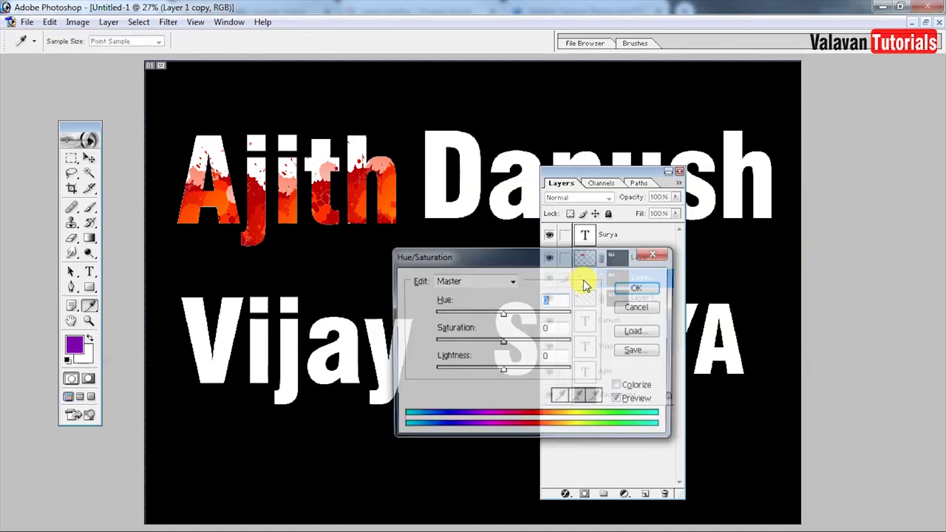
{"action": "left_click_drag", "start_coordinate": [507, 317], "coordinate": [540, 318]}
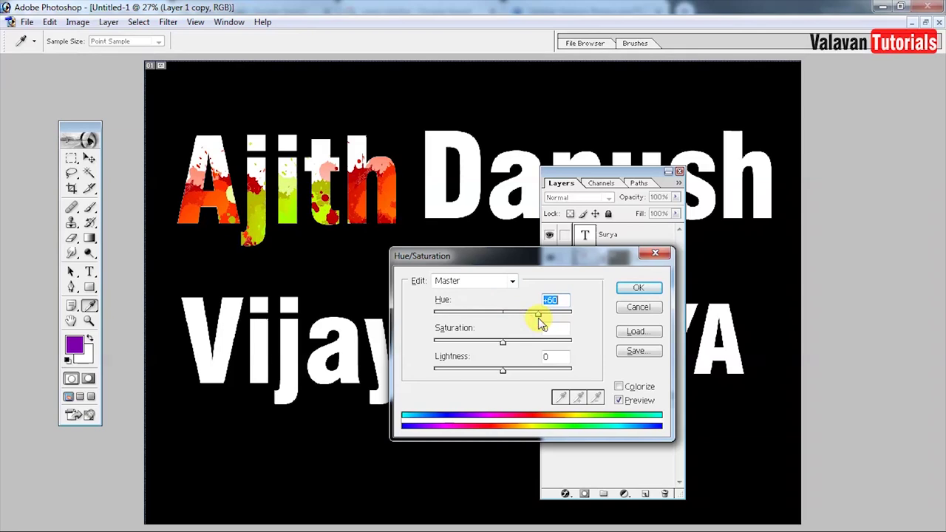
{"action": "left_click", "coordinate": [637, 289]}
{"action": "key", "text": "ctrl+j"}
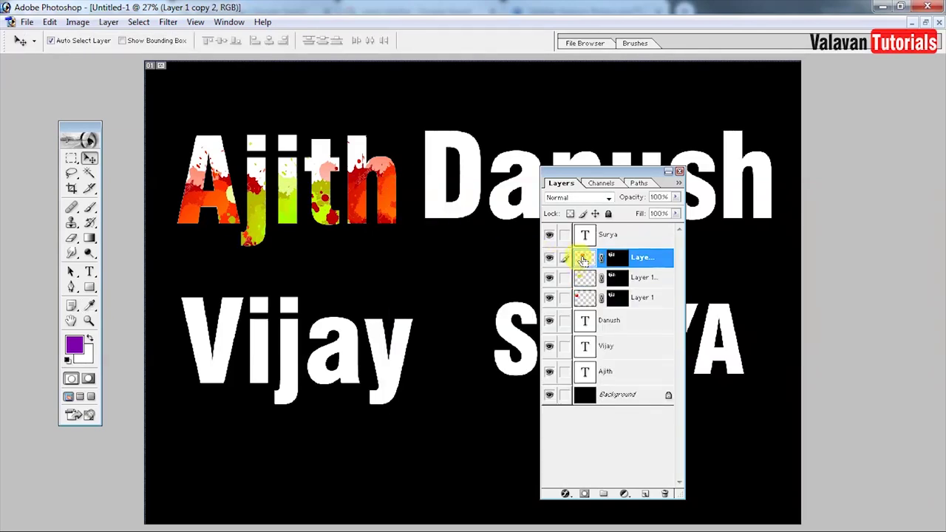
{"action": "key", "text": "ctrl+u"}
{"action": "mouse_move", "coordinate": [504, 315]}
{"action": "left_mouse_down"}
{"action": "mouse_move", "coordinate": [572, 320]}
{"action": "mouse_move", "coordinate": [459, 314]}
{"action": "left_mouse_up"}
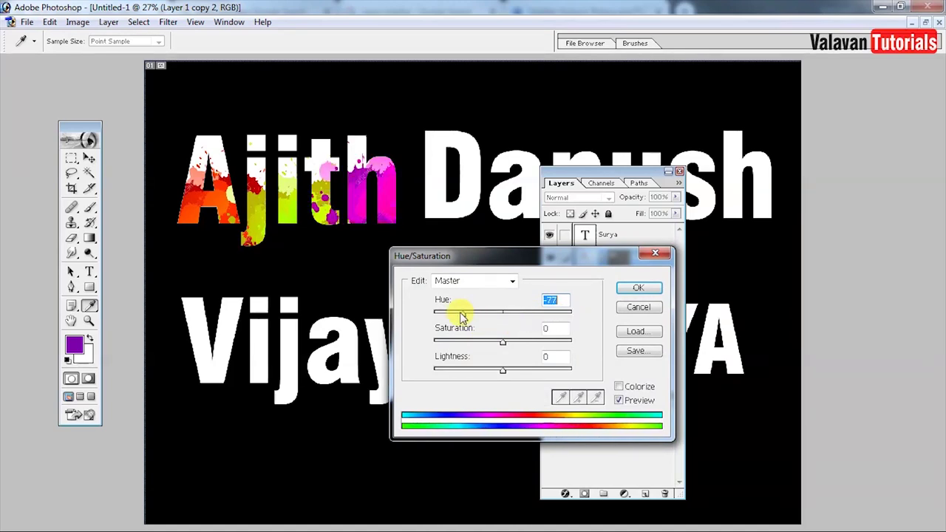
{"action": "left_click", "coordinate": [639, 288]}
{"action": "key", "text": "v"}
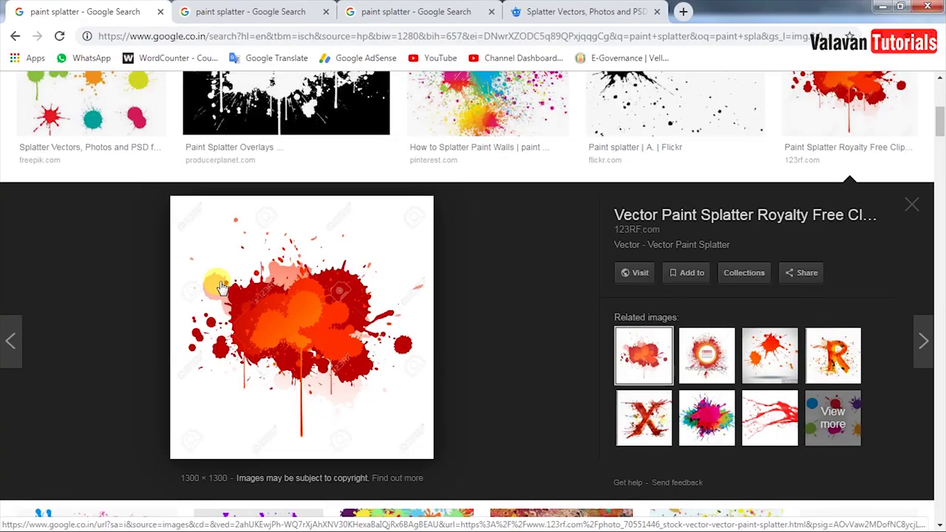
- Copy the Colorful Paint Splatter Design image from the browser
{"action": "scroll", "coordinate": [605, 196], "scroll_direction": "up", "scroll_amount": 3}
{"action": "scroll", "coordinate": [604, 195], "scroll_direction": "up", "scroll_amount": 5}
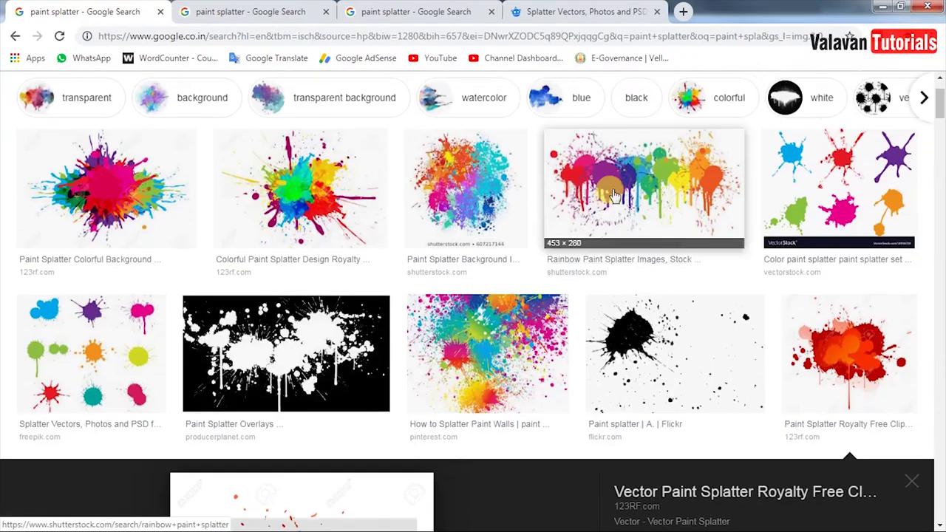
{"action": "left_click", "coordinate": [331, 262]}
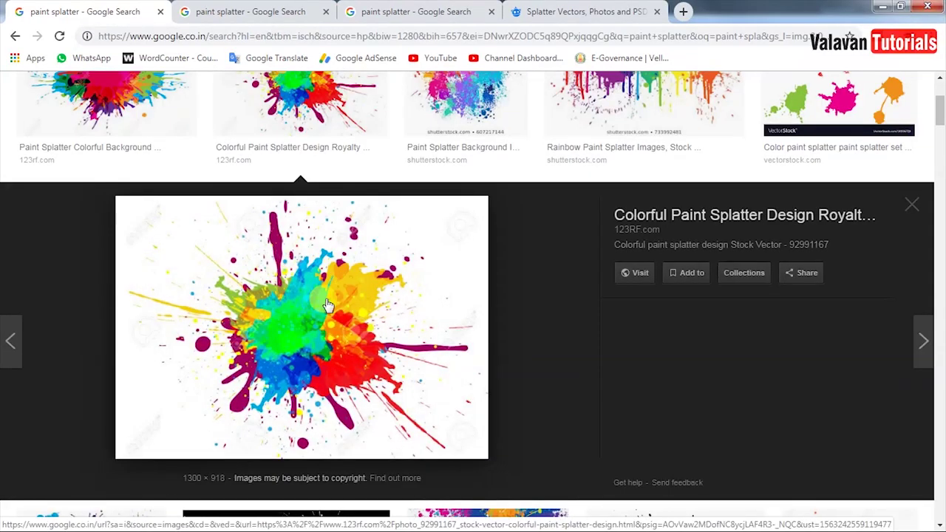
{"action": "right_click", "coordinate": [341, 281]}
{"action": "left_click", "coordinate": [391, 424]}
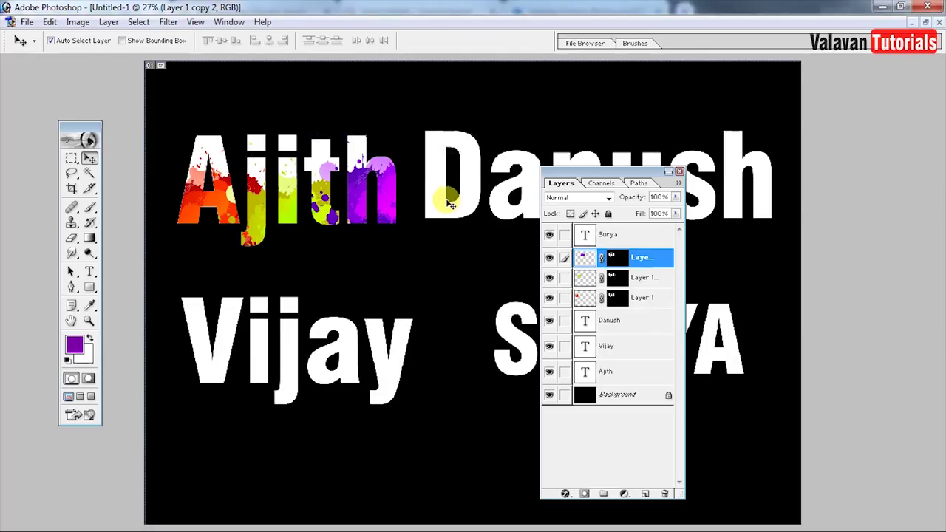
{"action": "left_click", "coordinate": [448, 208]}
{"action": "key", "text": "ctrl+v"}
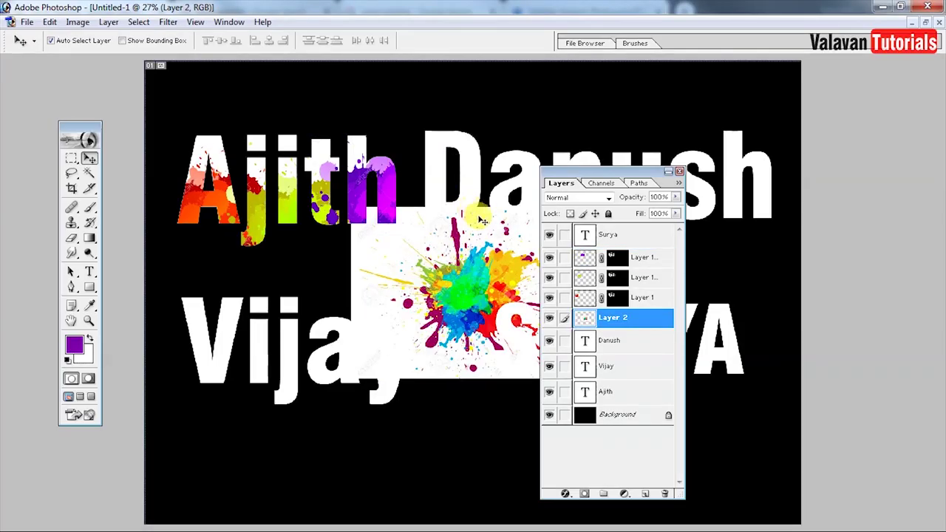
{"action": "key", "text": "Tab"}
{"action": "left_click_drag", "start_coordinate": [523, 246], "coordinate": [594, 222]}
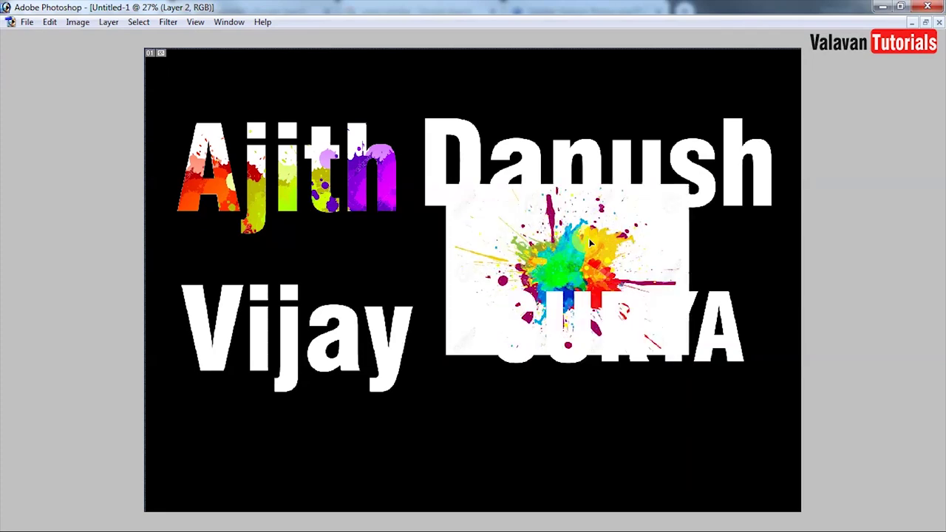
{"action": "left_click", "coordinate": [640, 194]}
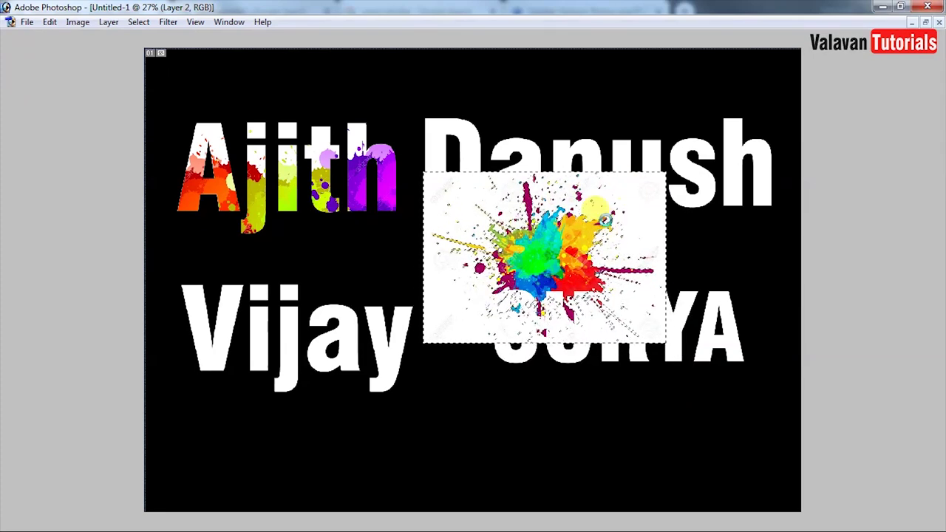
{"action": "key", "text": "Delete"}
{"action": "key", "text": "ctrl+d"}
{"action": "left_click_drag", "start_coordinate": [550, 250], "coordinate": [565, 175]}
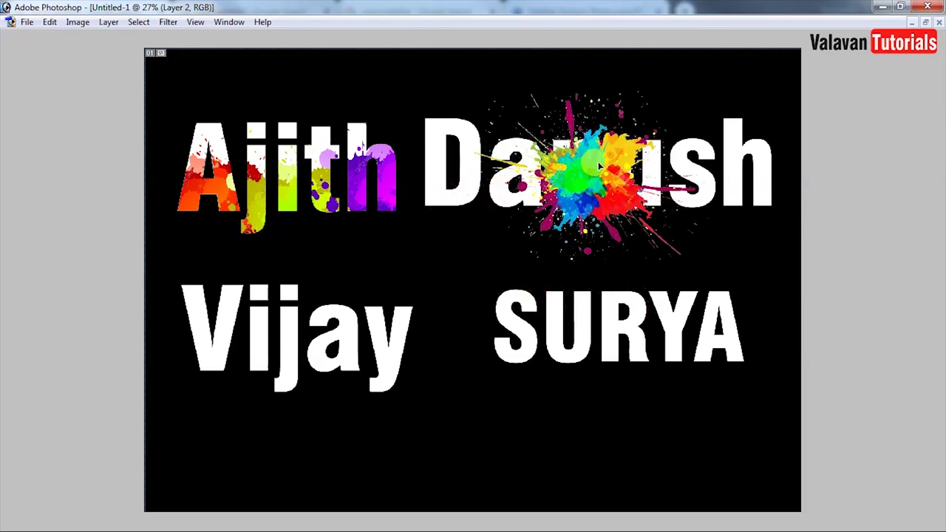
{"action": "key", "text": "Tab"}
{"action": "left_click", "coordinate": [619, 323]}
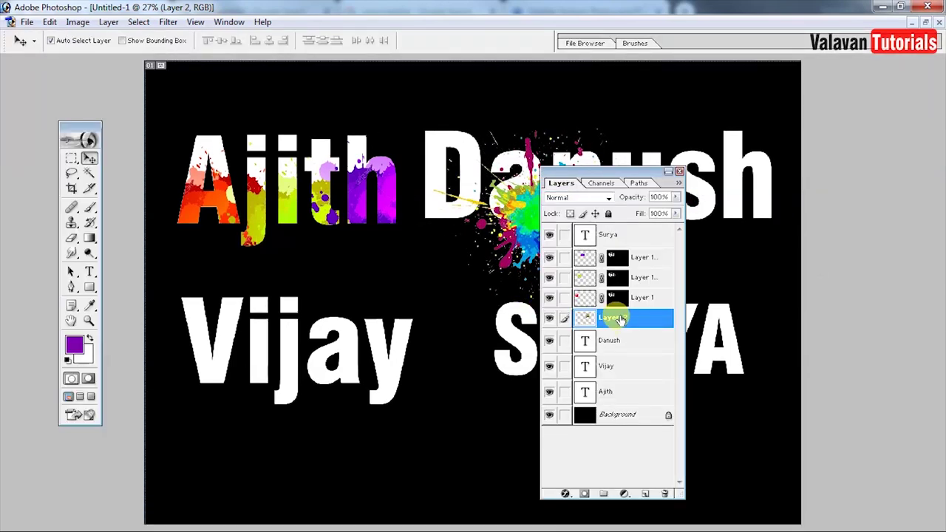
{"action": "key", "text": "Delete"}
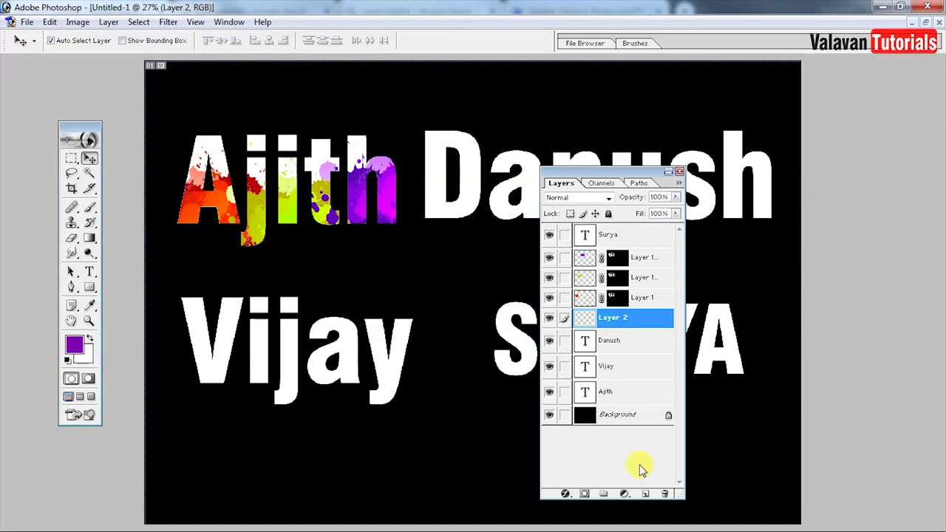
{"action": "left_click", "coordinate": [666, 493]}
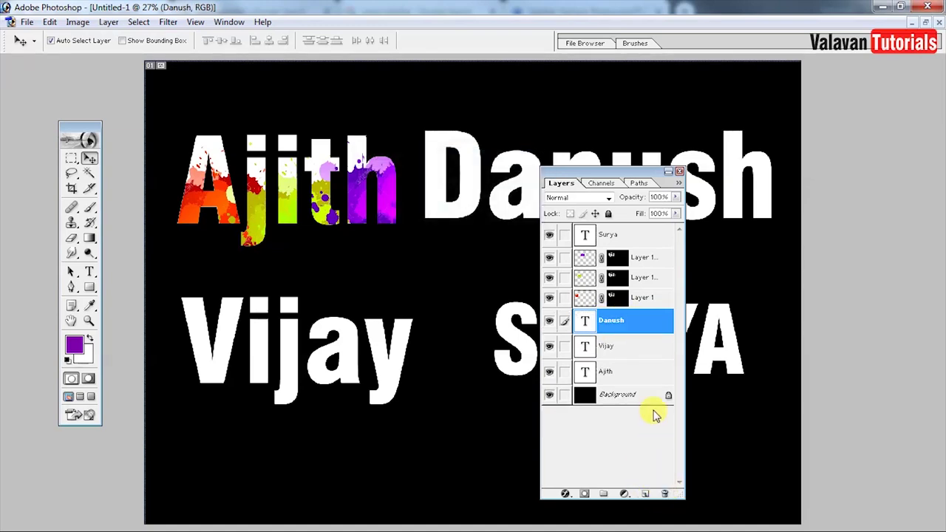
- Paste the multicolour splatter into the Danush letter selection and drag it across the letters
{"action": "left_click", "coordinate": [626, 327], "text": "ctrl"}
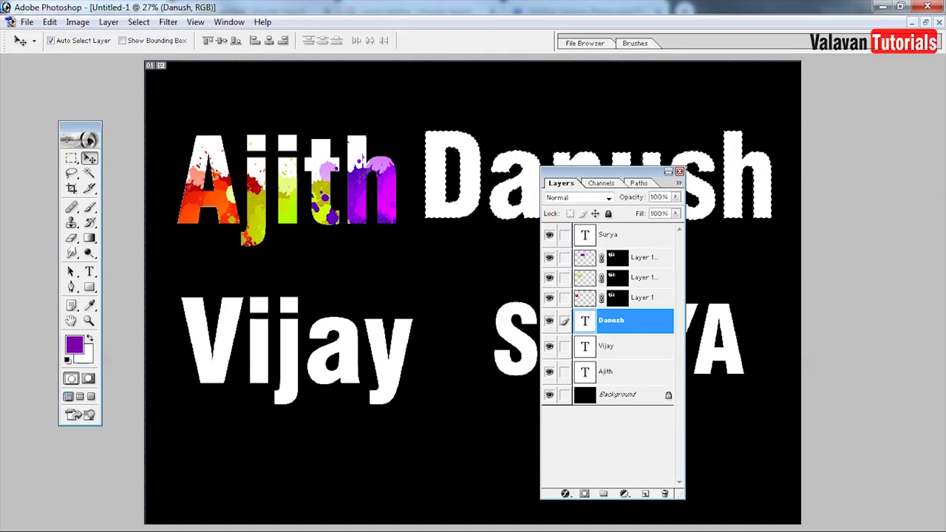
{"action": "left_click", "coordinate": [50, 22]}
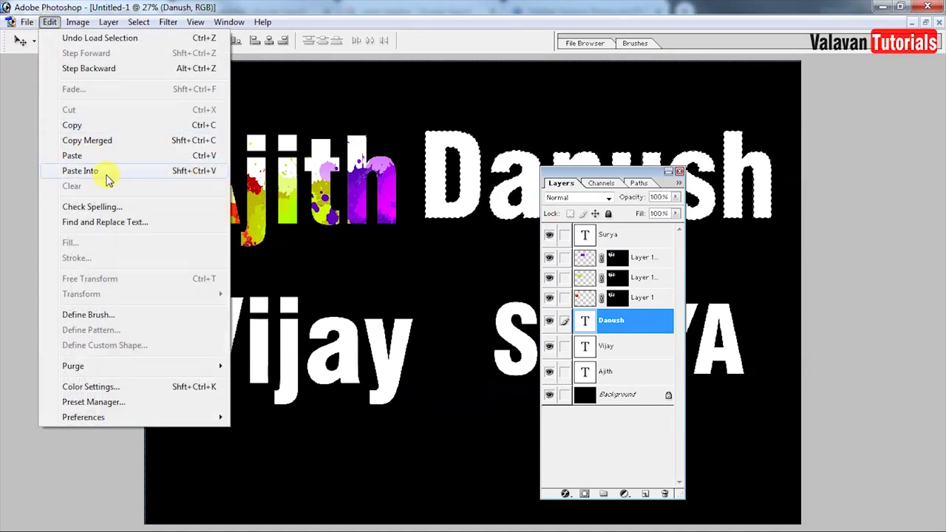
{"action": "left_click", "coordinate": [106, 177]}
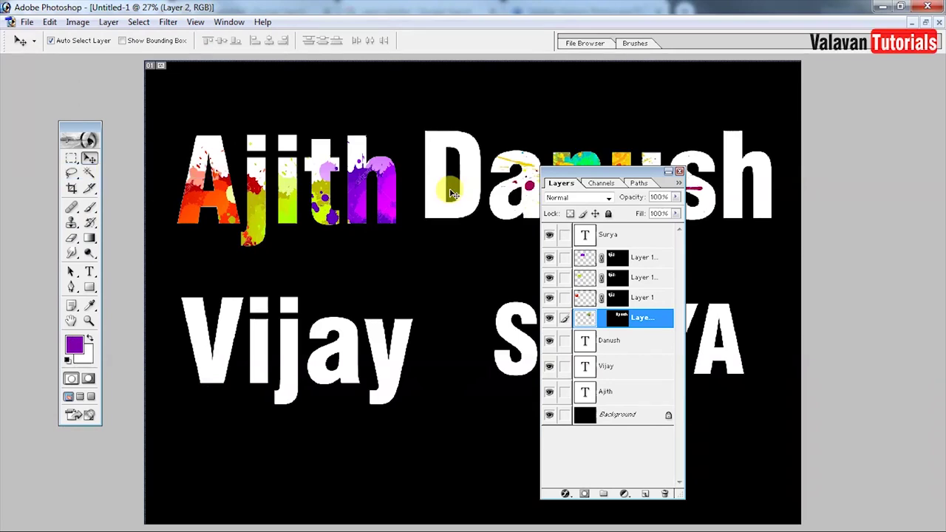
{"action": "key", "text": "Tab"}
{"action": "left_click_drag", "start_coordinate": [598, 159], "coordinate": [447, 157]}
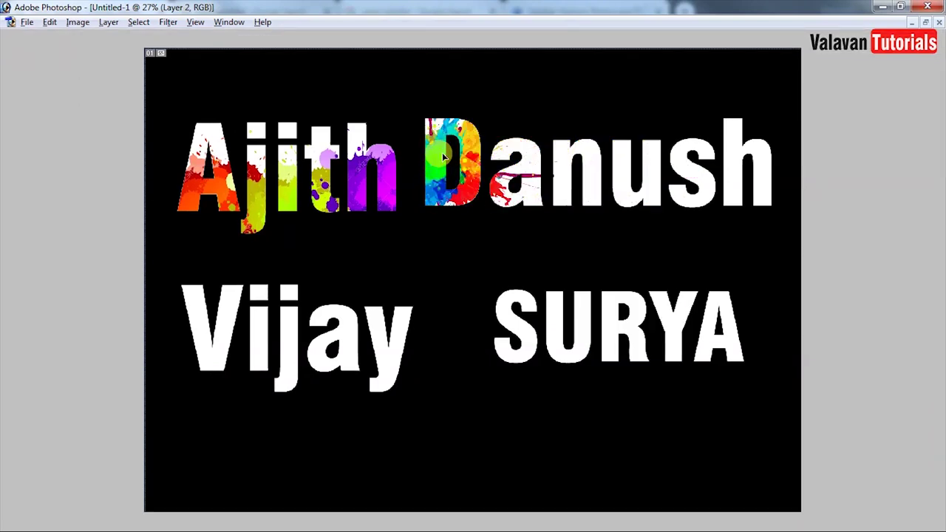
{"action": "left_click_drag", "start_coordinate": [444, 156], "coordinate": [742, 170]}
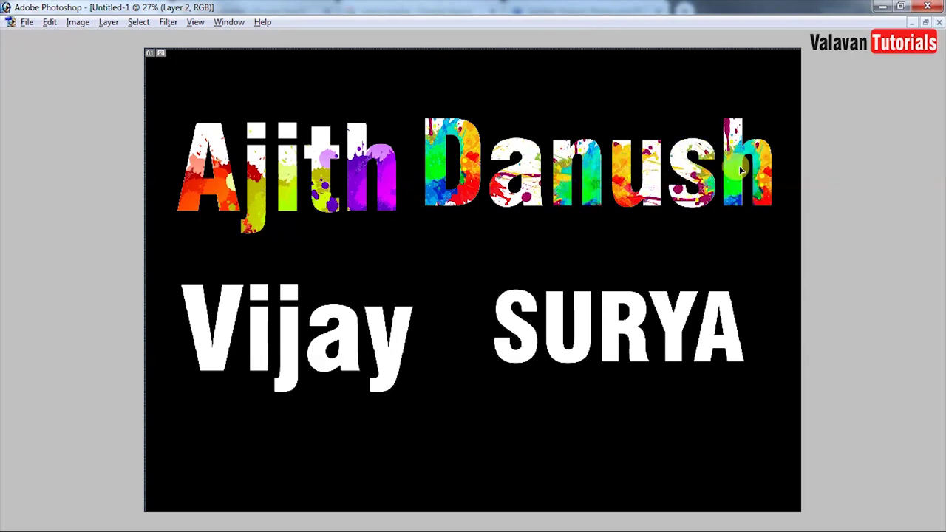
{"action": "right_click", "coordinate": [665, 143]}
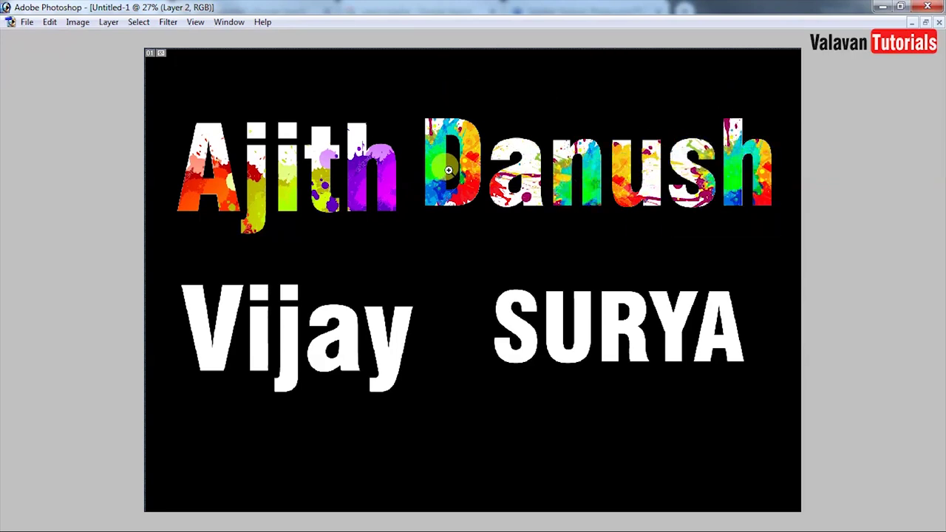
{"action": "key", "text": "Tab"}
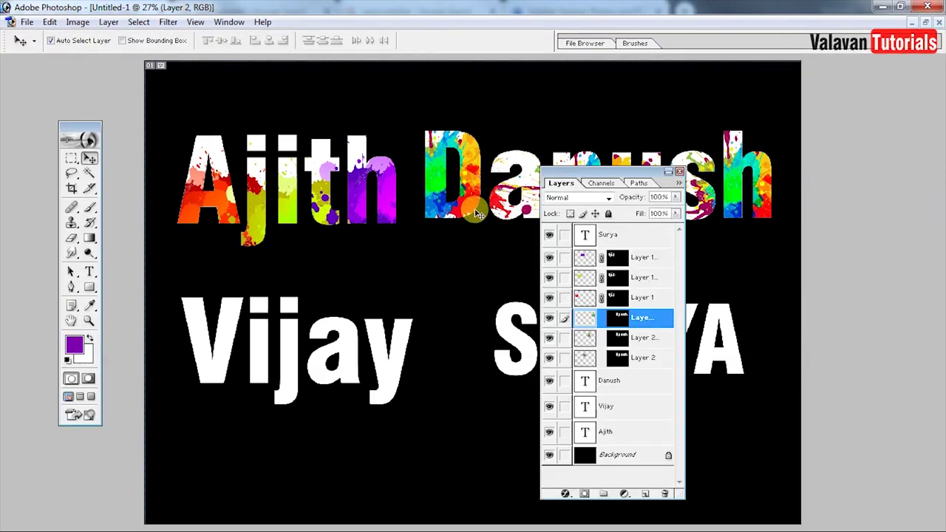
- Undo accidental moves of the Danush text and the Ajith lettering
{"action": "left_click_drag", "start_coordinate": [695, 173], "coordinate": [568, 148]}
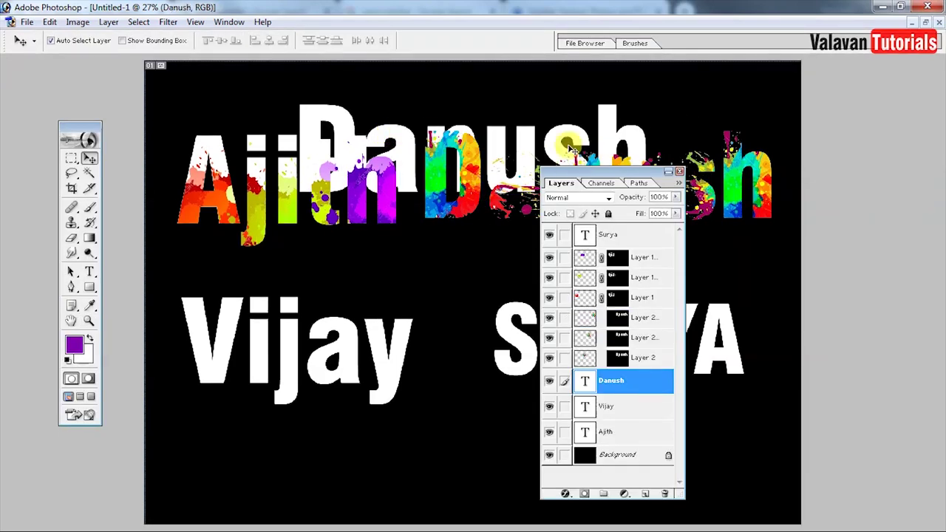
{"action": "key", "text": "ctrl+z"}
{"action": "mouse_move", "coordinate": [635, 357]}
{"action": "left_mouse_down"}
{"action": "mouse_move", "coordinate": [633, 181]}
{"action": "mouse_move", "coordinate": [541, 161]}
{"action": "left_mouse_up"}
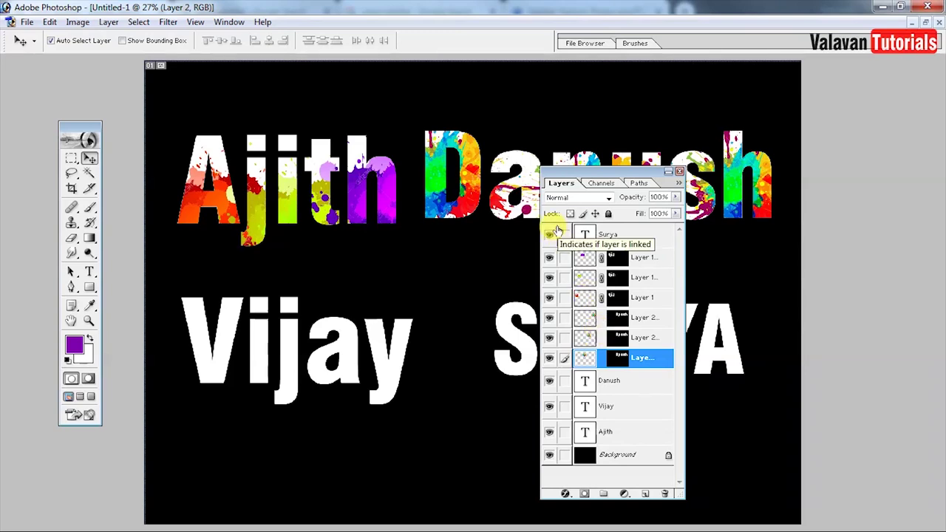
{"action": "left_click", "coordinate": [390, 203]}
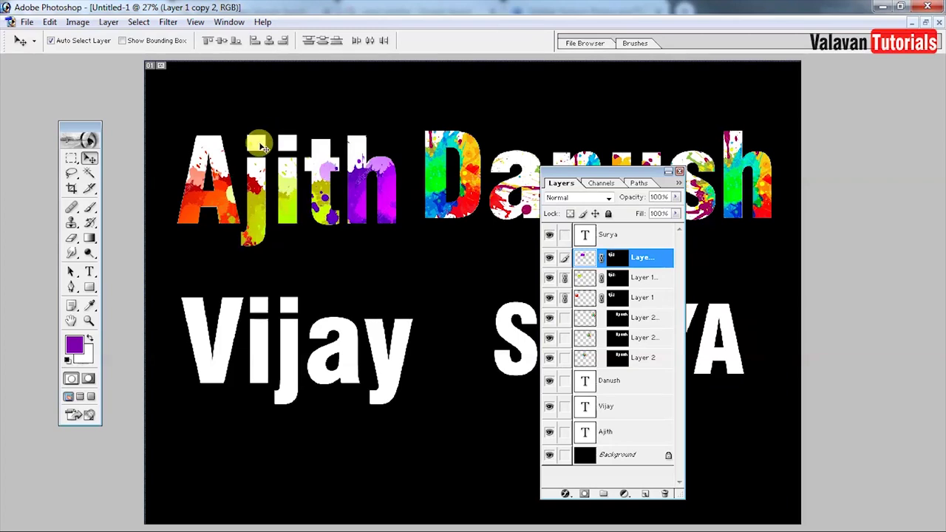
{"action": "left_click_drag", "start_coordinate": [235, 196], "coordinate": [333, 124]}
{"action": "key", "text": "ctrl+z"}
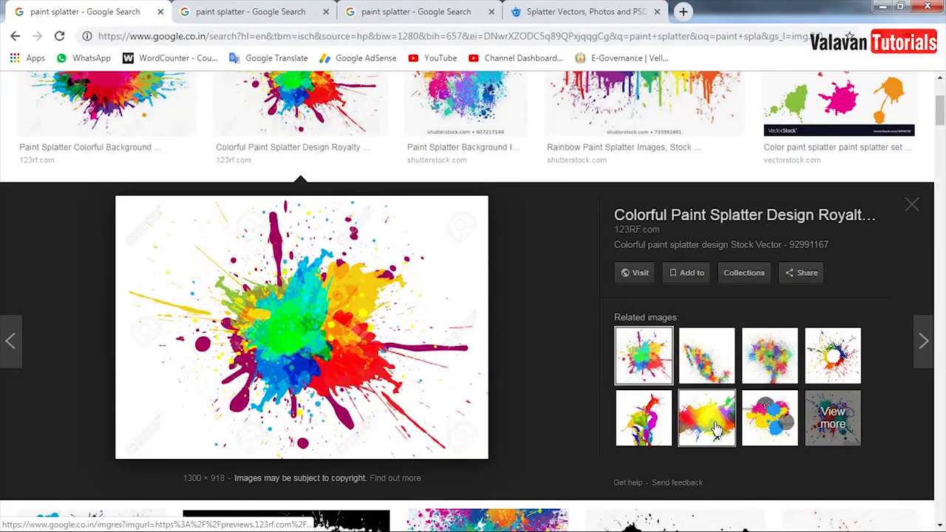
- Copy the rainbow splatter image from Chrome and paste it into Photoshop as Layer 3
{"action": "left_click", "coordinate": [687, 407]}
{"action": "right_click", "coordinate": [376, 304]}
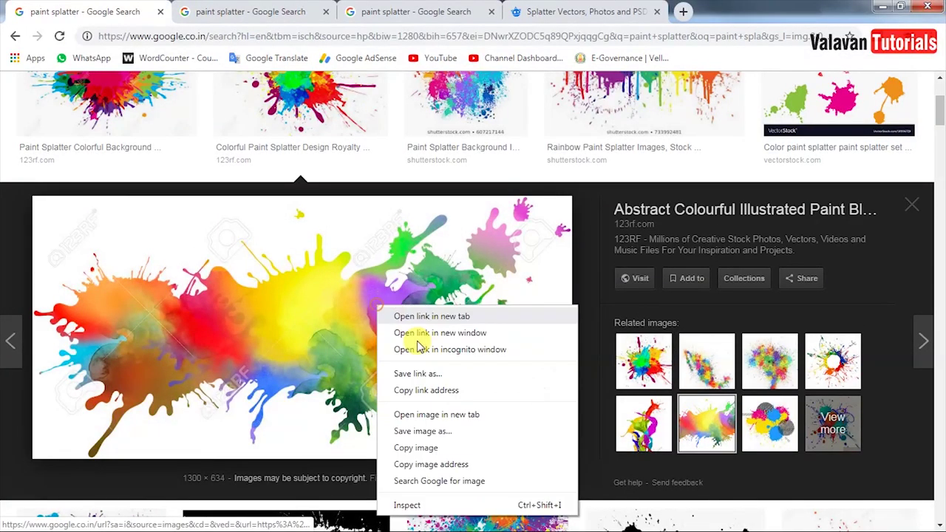
{"action": "left_click", "coordinate": [434, 448]}
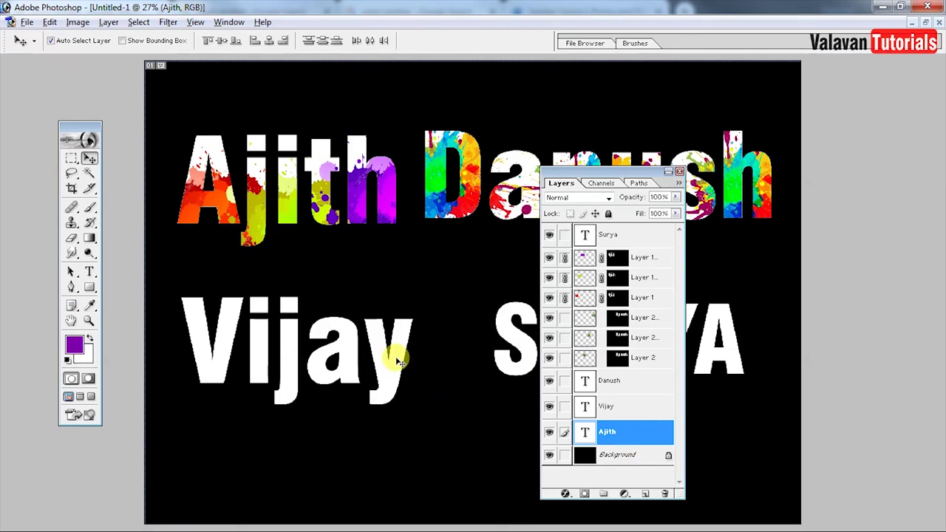
{"action": "key", "text": "ctrl+v"}
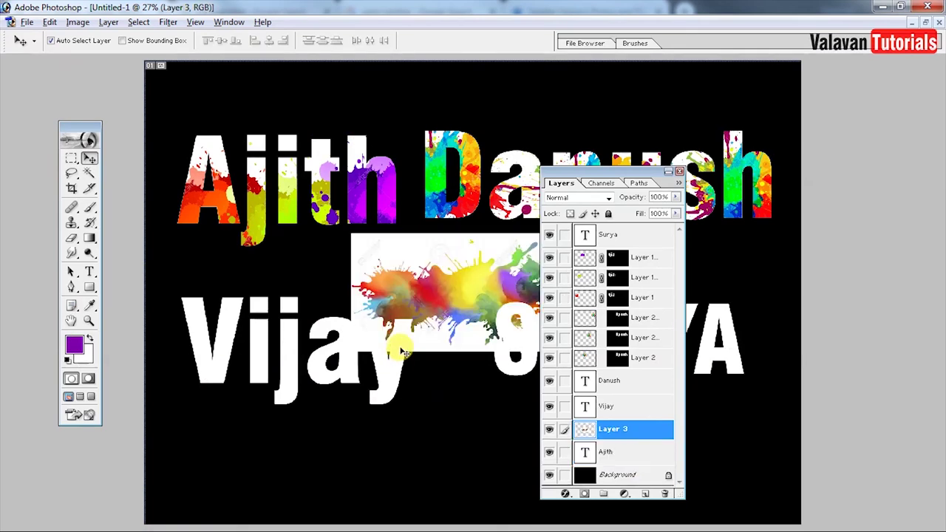
- Move the rainbow splatter onto Vijay and delete its white background
{"action": "left_click_drag", "start_coordinate": [401, 310], "coordinate": [241, 348]}
{"action": "key", "text": "w"}
{"action": "left_click", "coordinate": [295, 294]}
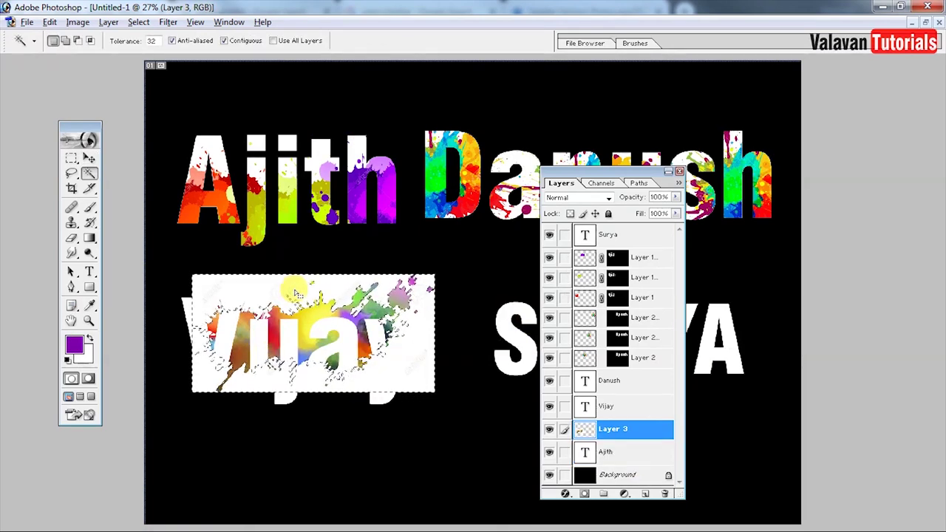
{"action": "key", "text": "Delete"}
{"action": "key", "text": "ctrl+d"}
{"action": "key", "text": "v"}
{"action": "left_click", "coordinate": [336, 336]}
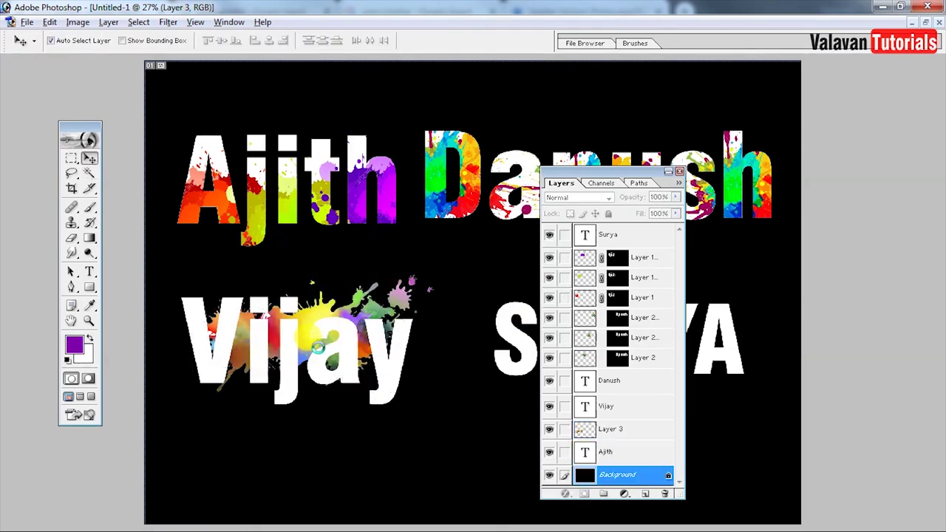
{"action": "left_click", "coordinate": [318, 346]}
{"action": "key", "text": "Return"}
- Bring the rainbow splatter to the top layer and enlarge it to cover Vijay
{"action": "left_click_drag", "start_coordinate": [309, 319], "coordinate": [299, 338]}
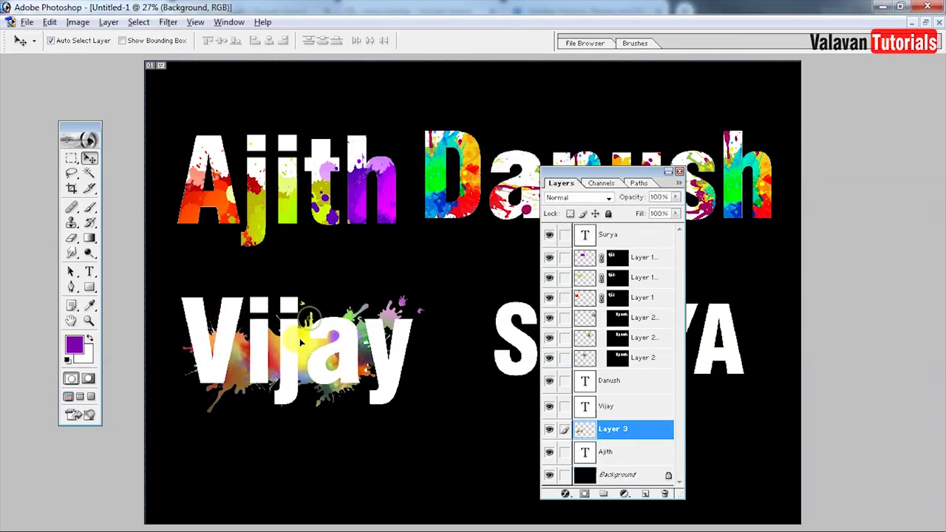
{"action": "key", "text": "ctrl+shift+bracketright"}
{"action": "key", "text": "ctrl+t"}
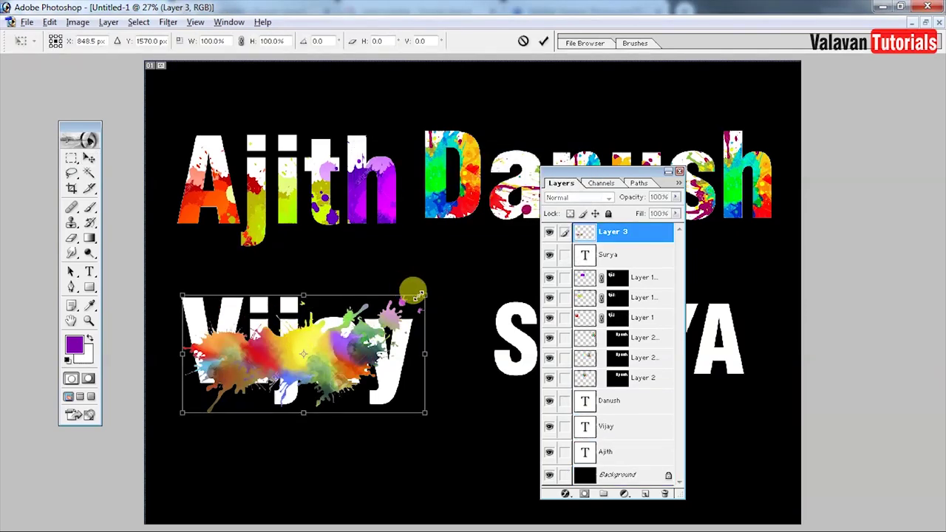
{"action": "mouse_move", "coordinate": [416, 296]}
{"action": "left_mouse_down"}
{"action": "mouse_move", "coordinate": [484, 280]}
{"action": "mouse_move", "coordinate": [490, 362]}
{"action": "left_mouse_up"}
{"action": "key", "text": "Return"}
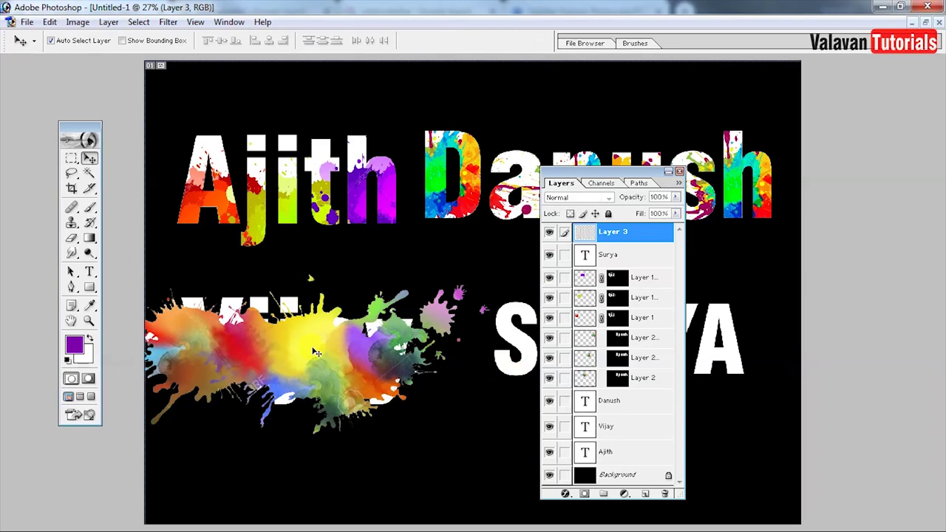
{"action": "left_click_drag", "start_coordinate": [316, 352], "coordinate": [324, 372]}
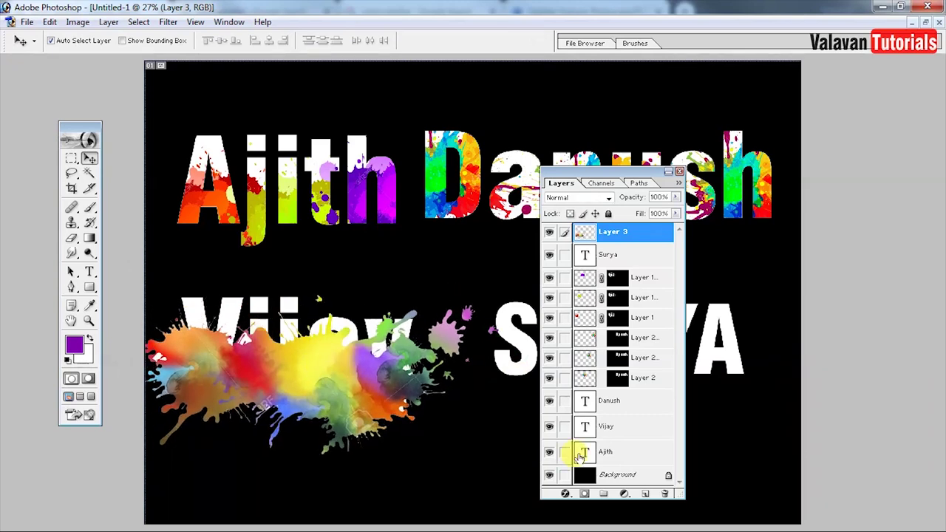
- Copy the splatter inside the Vijay outline onto a new Layer 4
{"action": "left_click", "coordinate": [631, 428], "text": "ctrl"}
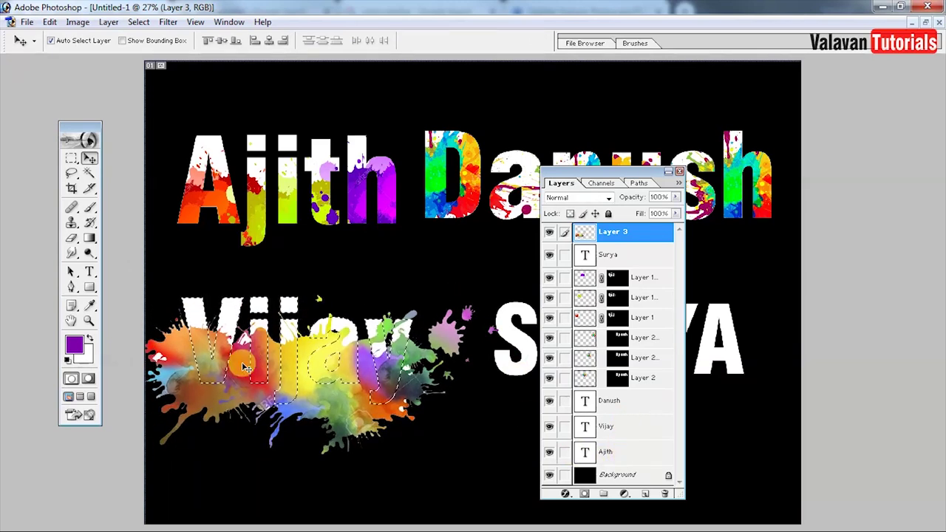
{"action": "key", "text": "ctrl+j"}
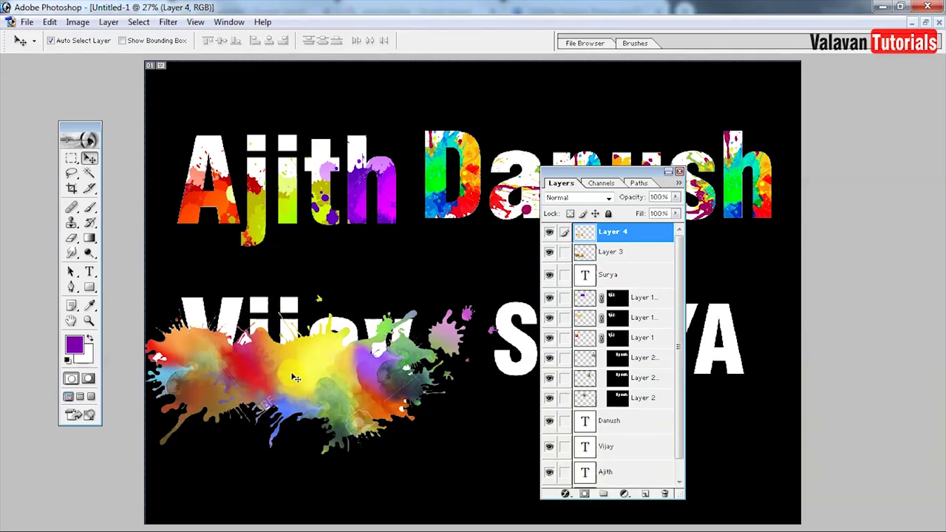
{"action": "left_click", "coordinate": [109, 22]}
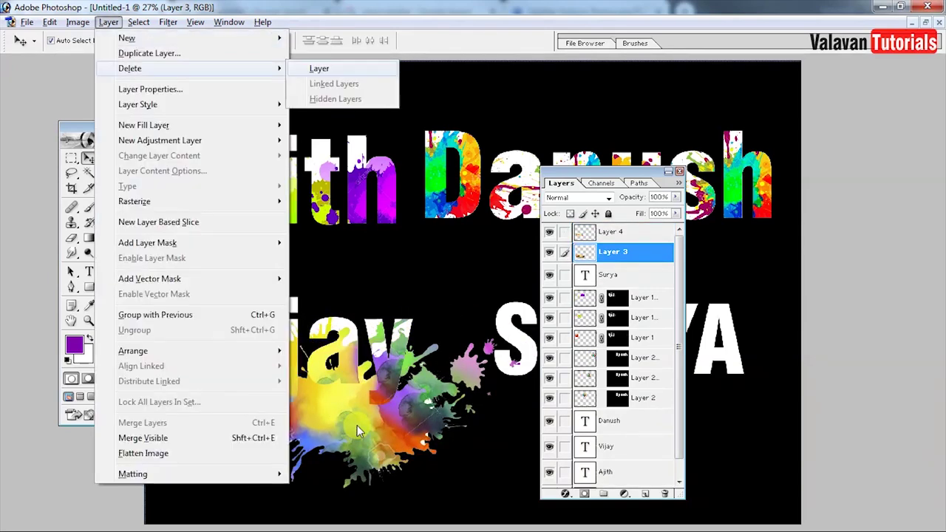
- Delete Layer 3, give the Vijay paint +20 contrast, and zoom in on Vijay
{"action": "left_click", "coordinate": [319, 68]}
{"action": "left_click", "coordinate": [82, 22]}
{"action": "mouse_move", "coordinate": [108, 58]}
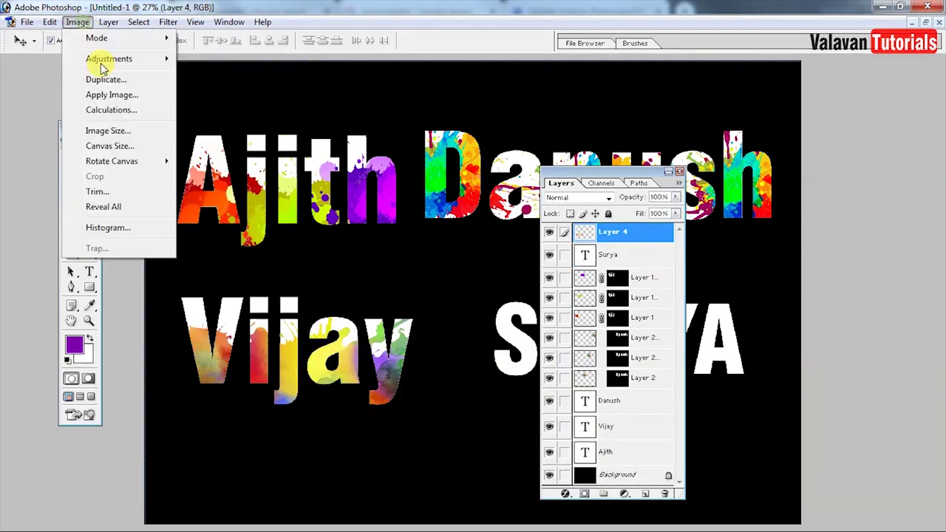
{"action": "key", "text": "Escape"}
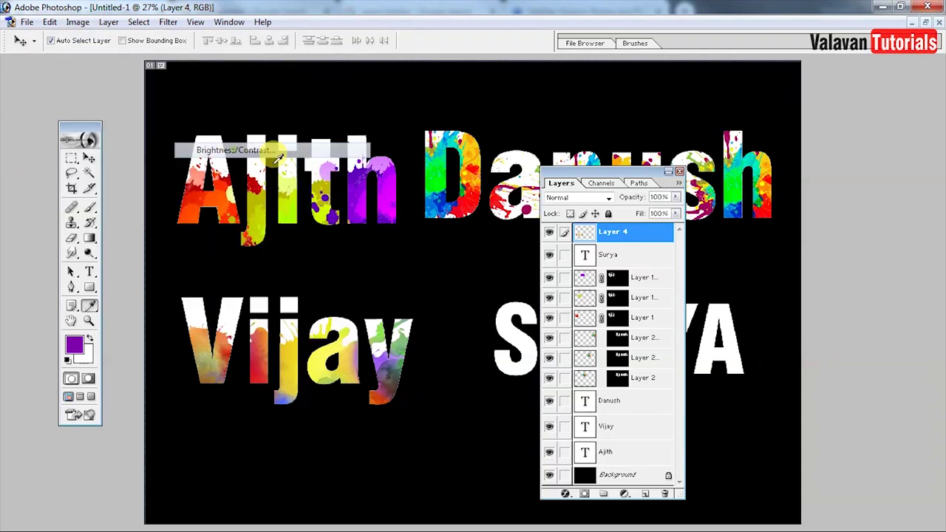
{"action": "key", "text": "i"}
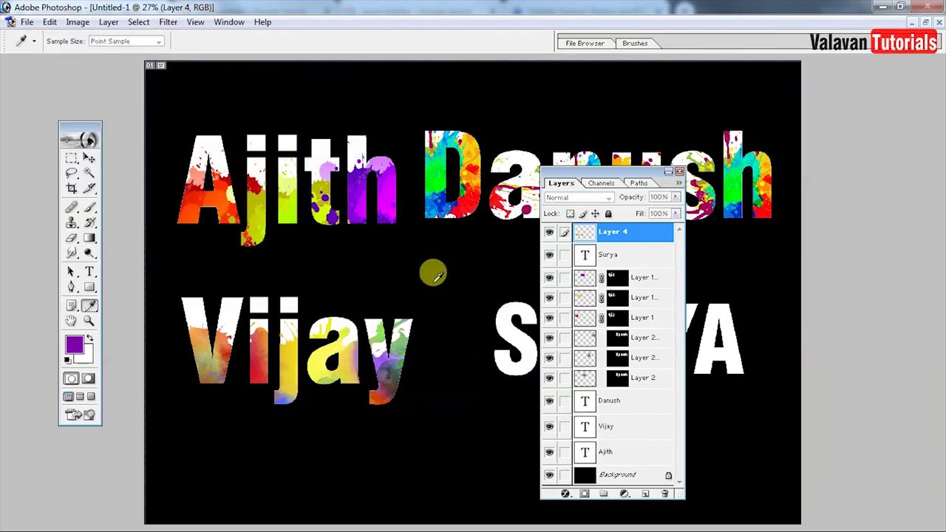
{"action": "left_click_drag", "start_coordinate": [433, 186], "coordinate": [450, 236]}
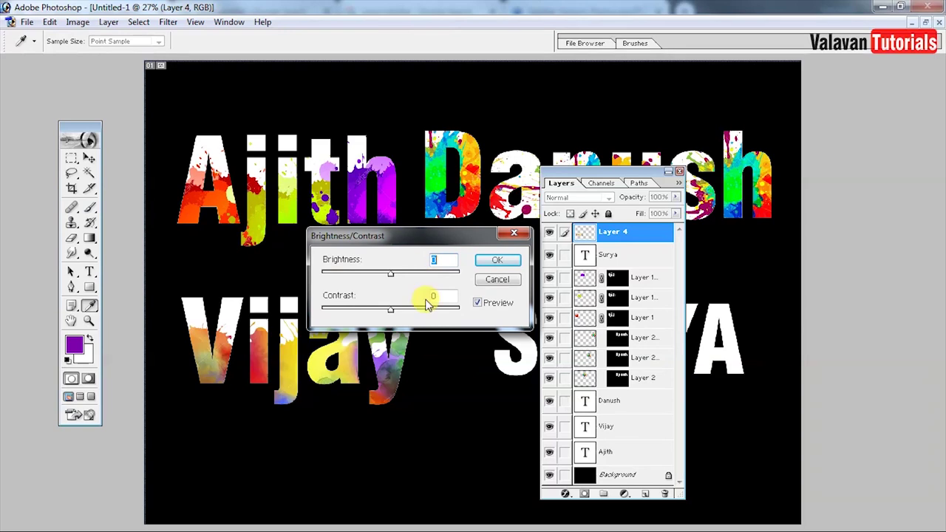
{"action": "left_click_drag", "start_coordinate": [405, 313], "coordinate": [409, 314]}
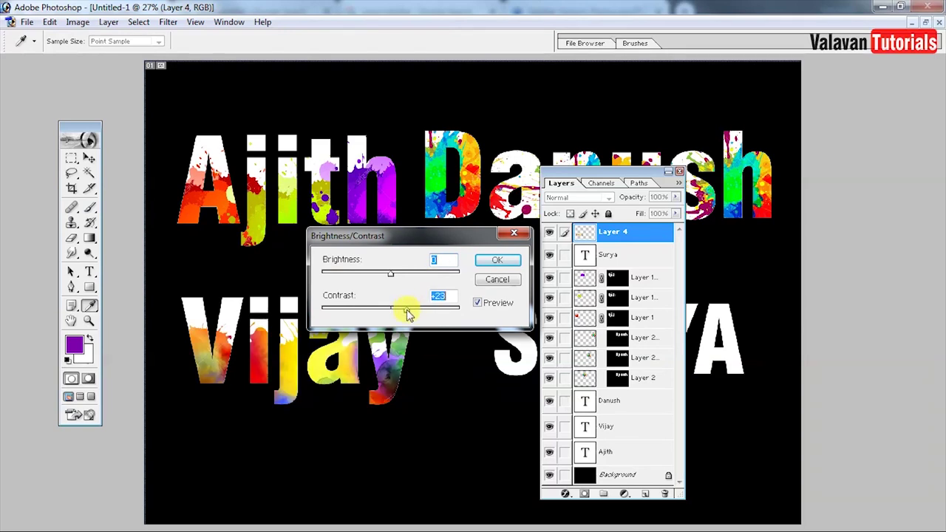
{"action": "left_click", "coordinate": [496, 262]}
{"action": "key", "text": "z"}
{"action": "left_click_drag", "start_coordinate": [460, 249], "coordinate": [110, 427]}
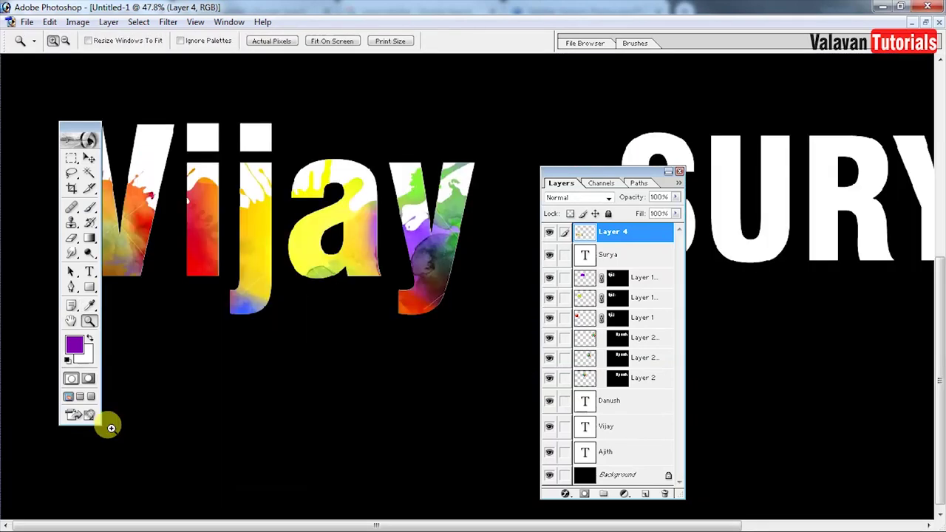
- Select the Smudge Tool from the Blur flyout and show its brush settings (145 px, 91% strength)
{"action": "key", "text": "v"}
{"action": "key", "text": "Tab"}
{"action": "key", "text": "Tab"}
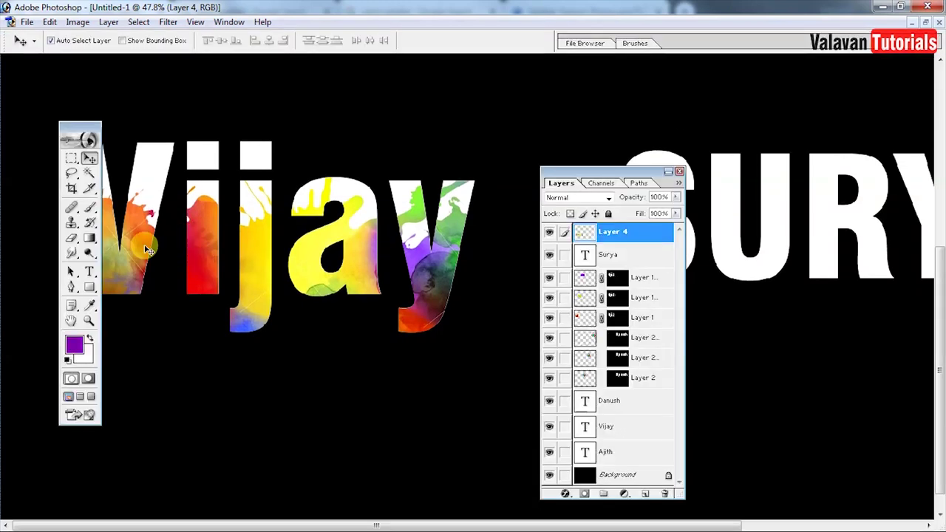
{"action": "left_click_drag", "start_coordinate": [69, 126], "coordinate": [31, 112]}
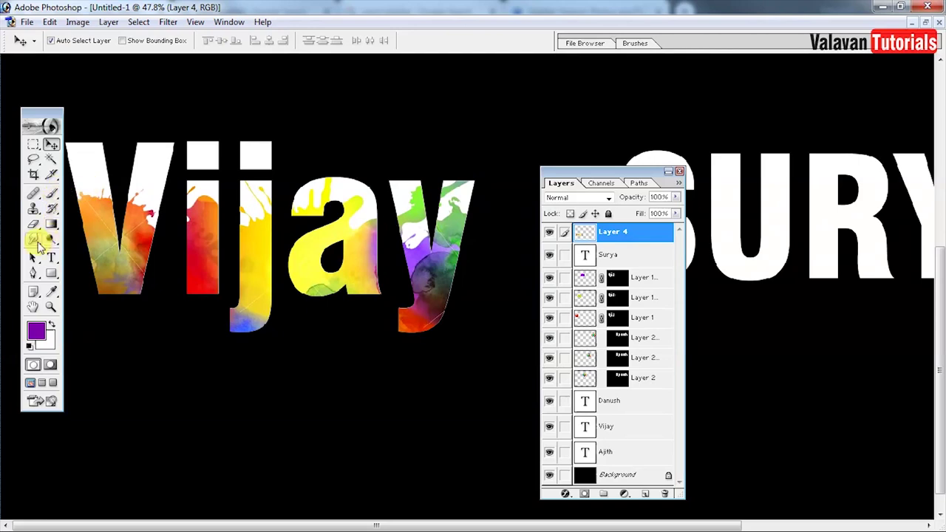
{"action": "left_click", "coordinate": [36, 242]}
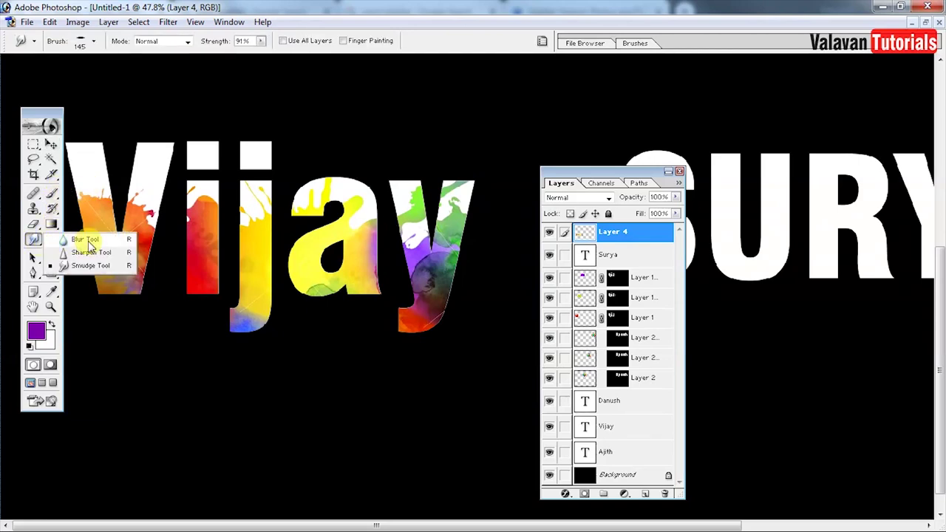
{"action": "left_click", "coordinate": [85, 265]}
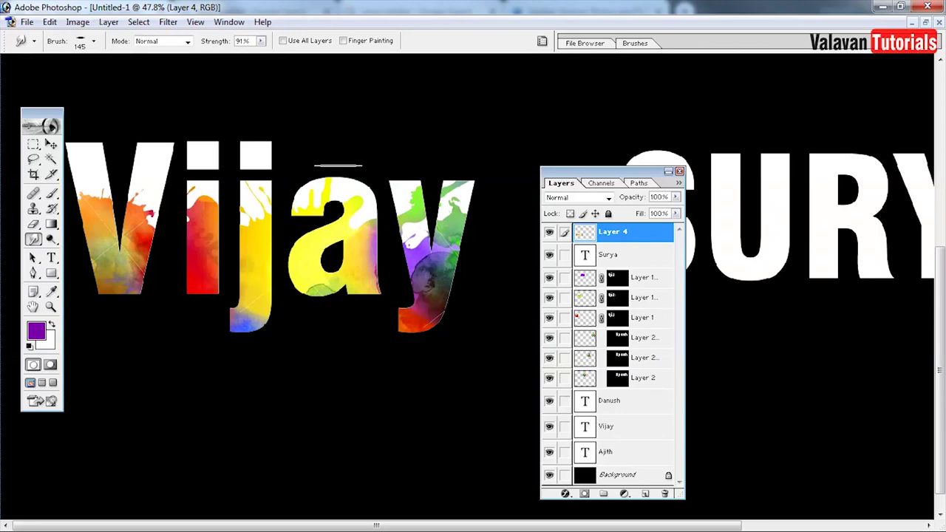
{"action": "left_click", "coordinate": [636, 45]}
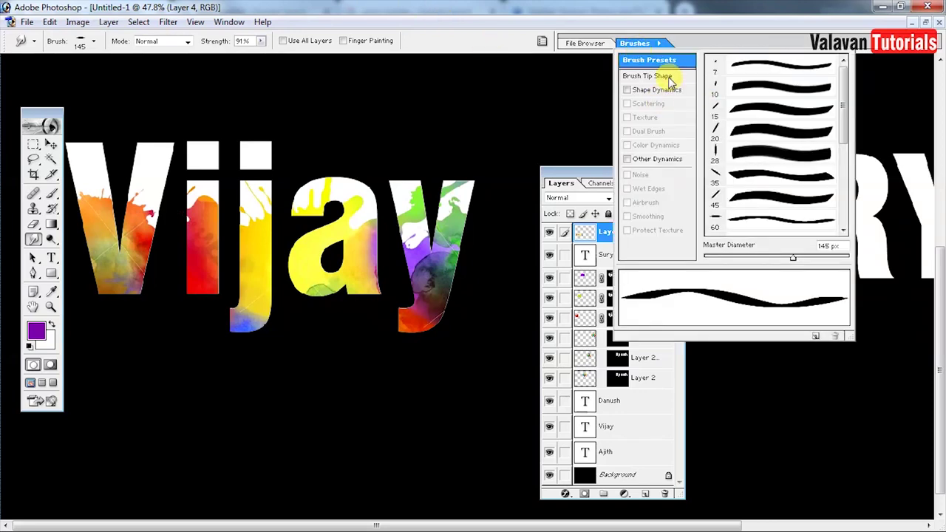
- Load the Calligraphic brush set in place of the current brushes
{"action": "right_click", "coordinate": [326, 119]}
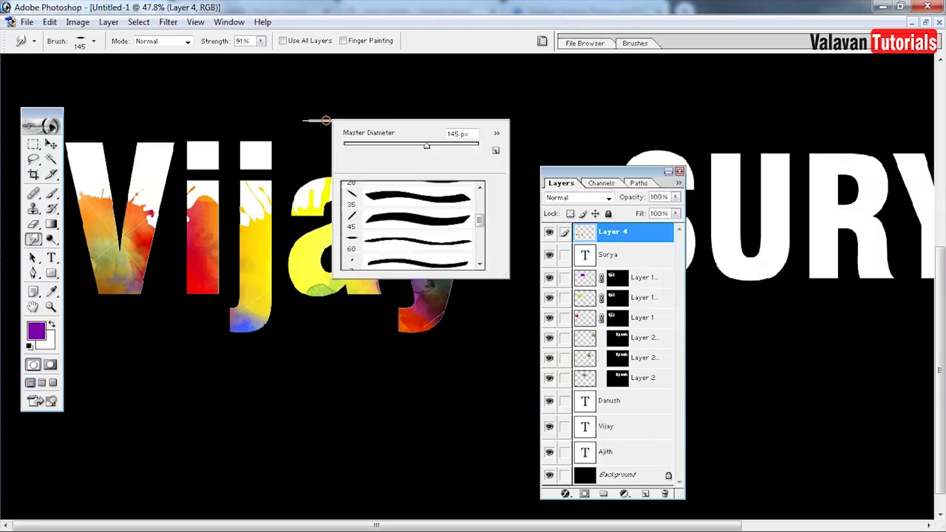
{"action": "left_click", "coordinate": [498, 133]}
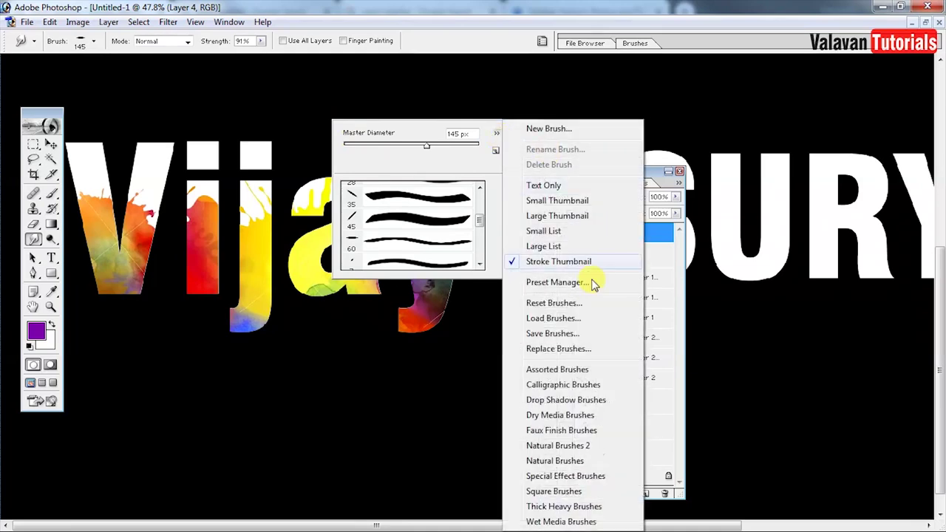
{"action": "left_click", "coordinate": [563, 385]}
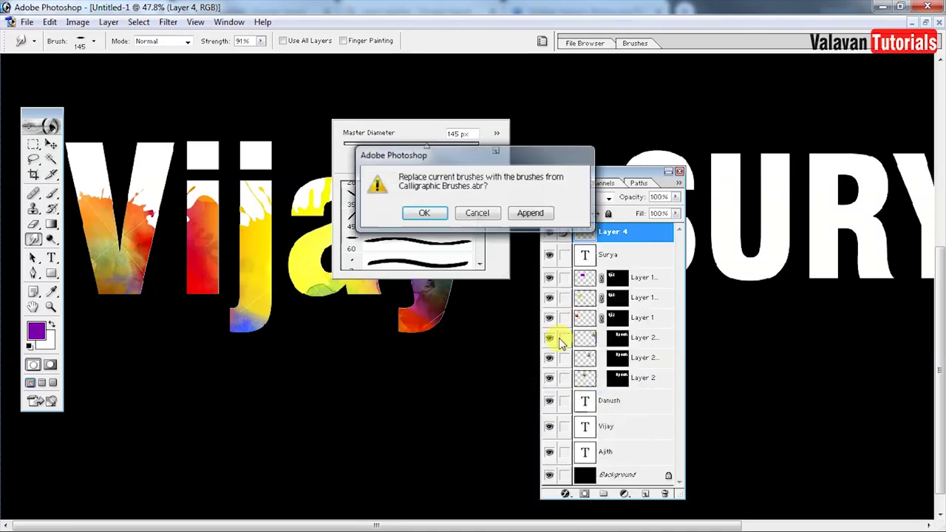
{"action": "left_click", "coordinate": [427, 210]}
- Select the 20 px calligraphic brush and set its Master Diameter to 80 px
{"action": "left_click_drag", "start_coordinate": [473, 224], "coordinate": [476, 255]}
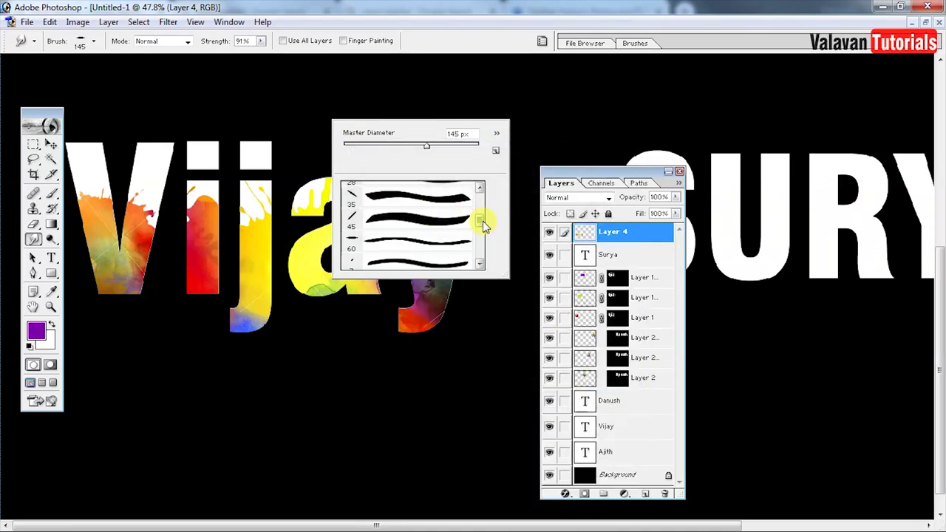
{"action": "left_click_drag", "start_coordinate": [477, 255], "coordinate": [477, 194]}
{"action": "left_click", "coordinate": [426, 233]}
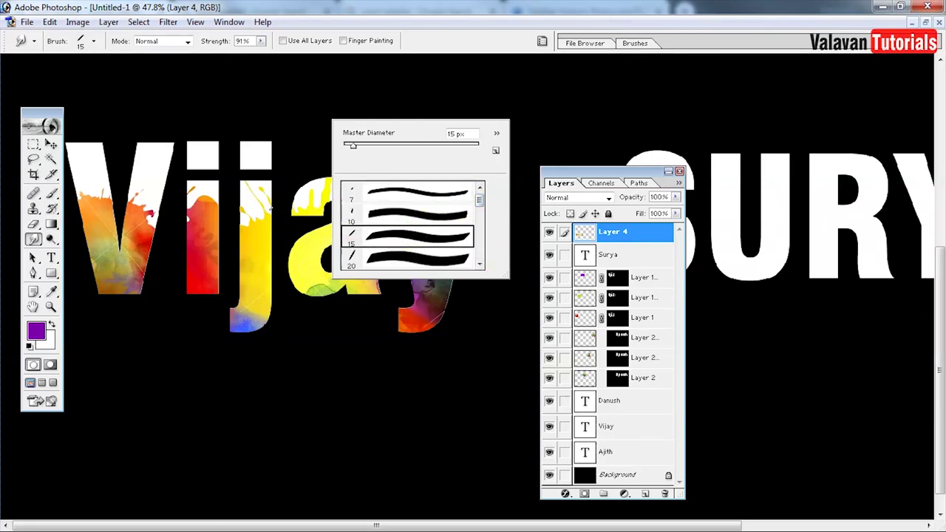
{"action": "left_click", "coordinate": [392, 255]}
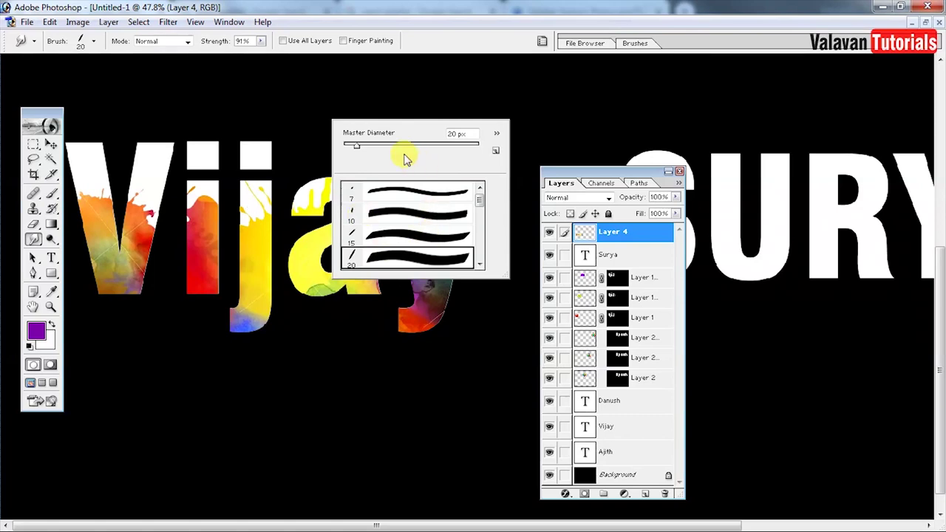
{"action": "left_click_drag", "start_coordinate": [364, 150], "coordinate": [370, 146]}
{"action": "left_click", "coordinate": [188, 219]}
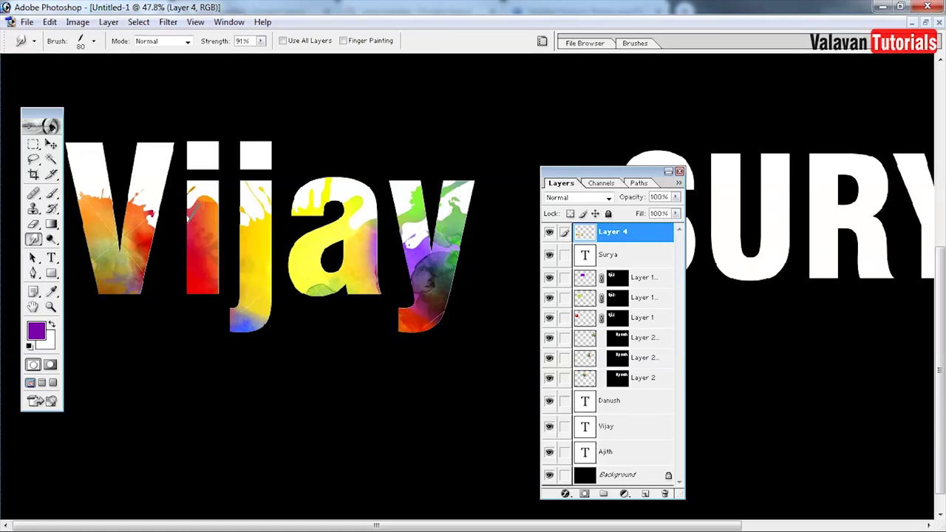
- Smudge flame-like streaks outward from the edges of the i, y and V in Vijay
{"action": "left_click_drag", "start_coordinate": [194, 190], "coordinate": [202, 221]}
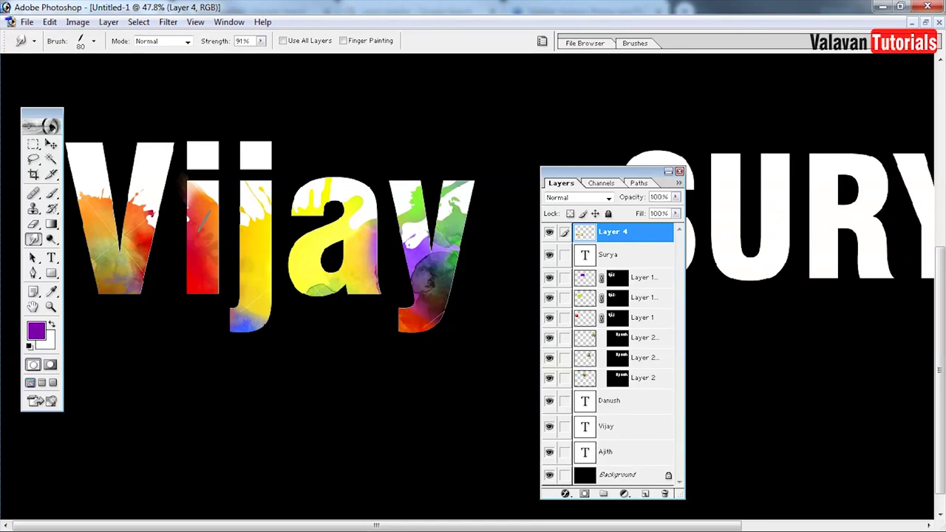
{"action": "left_click_drag", "start_coordinate": [183, 174], "coordinate": [204, 237]}
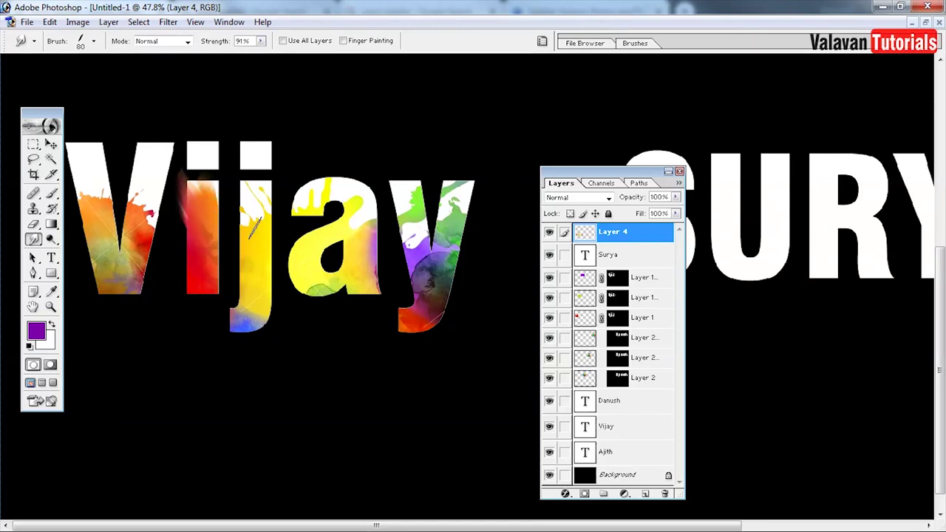
{"action": "left_click_drag", "start_coordinate": [423, 213], "coordinate": [388, 171]}
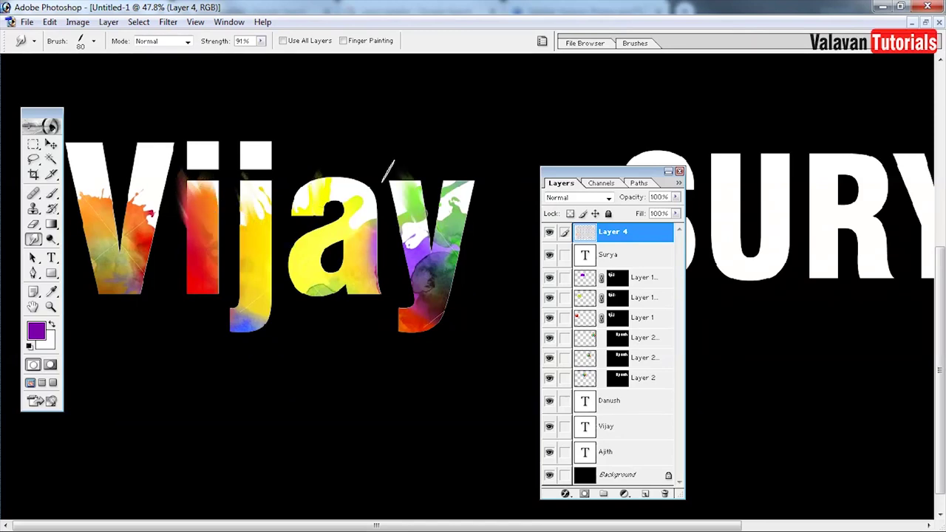
{"action": "left_click_drag", "start_coordinate": [467, 220], "coordinate": [452, 168]}
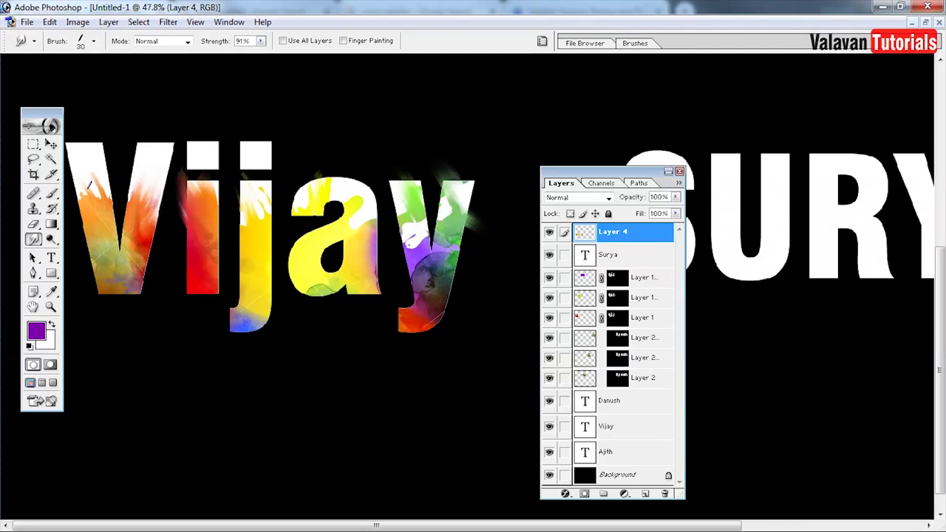
{"action": "left_click_drag", "start_coordinate": [88, 151], "coordinate": [122, 214]}
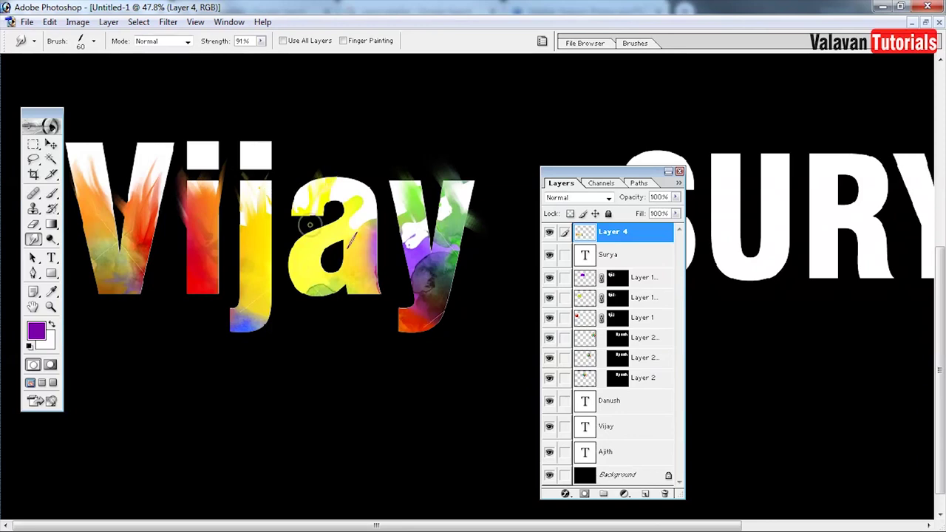
{"action": "left_click_drag", "start_coordinate": [381, 240], "coordinate": [463, 233]}
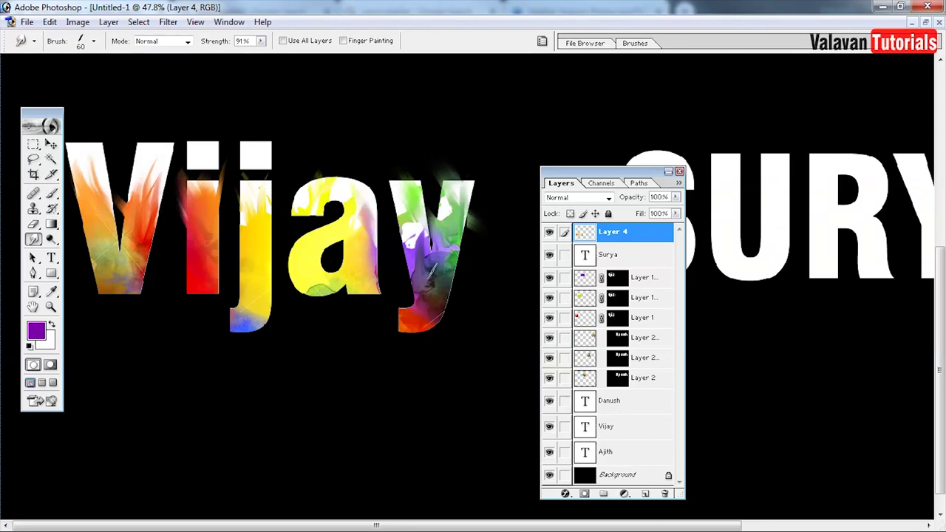
{"action": "left_click_drag", "start_coordinate": [437, 271], "coordinate": [431, 283]}
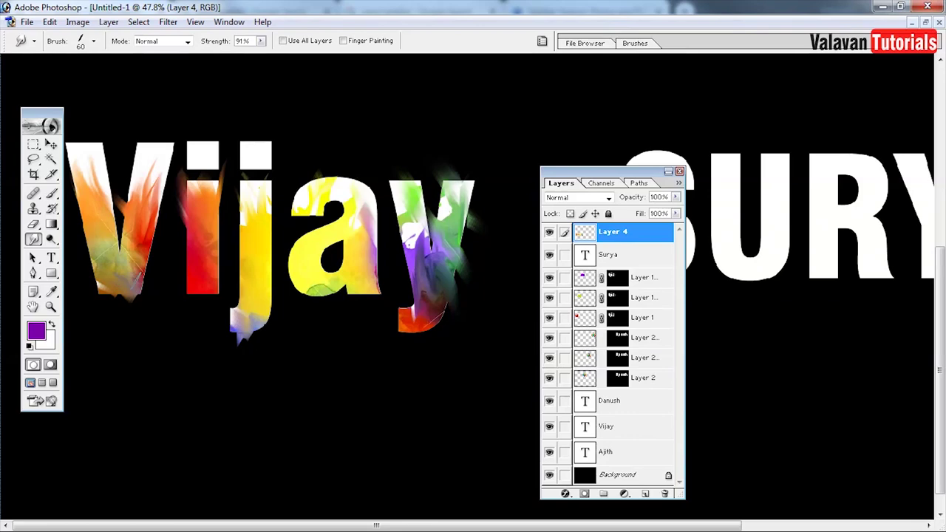
{"action": "key", "text": "Tab"}
{"action": "key", "text": "Tab"}
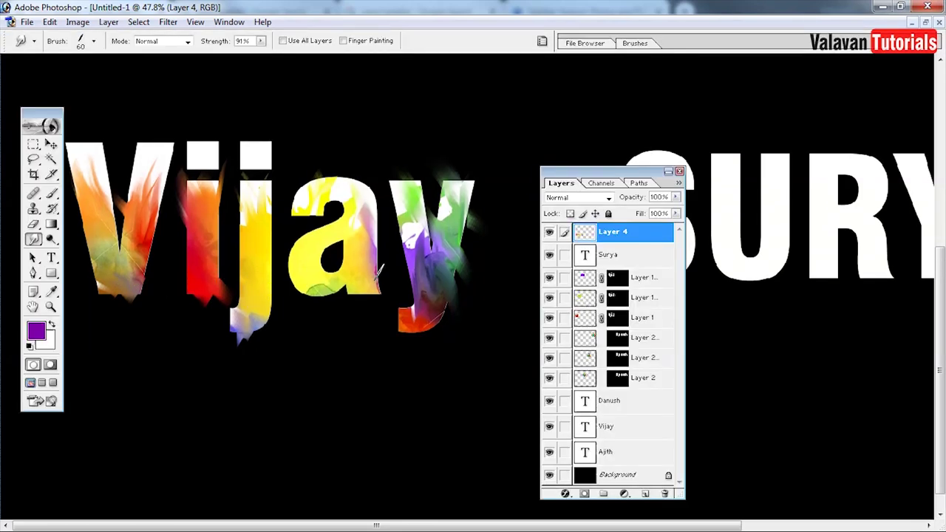
- Load the Vijay outline, fit the whole canvas on screen, then zoom in on the names
{"action": "left_click", "coordinate": [621, 427], "text": "ctrl"}
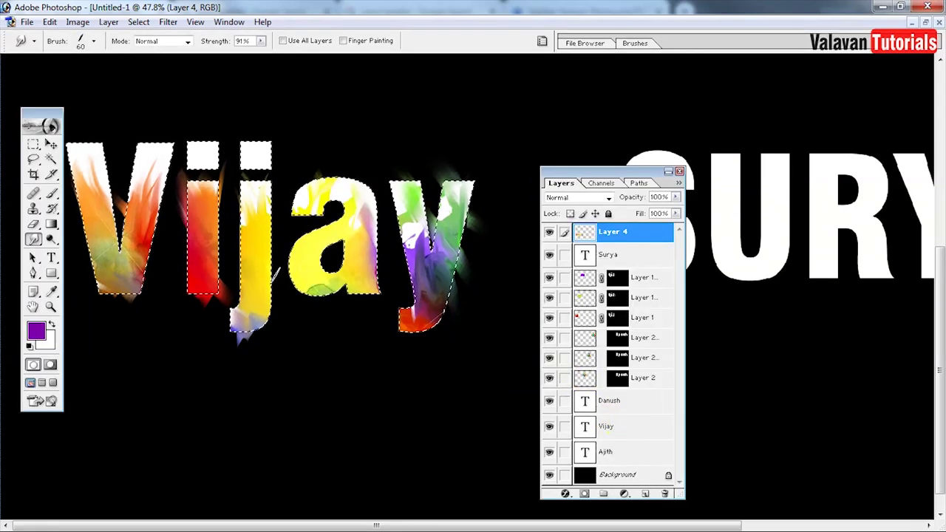
{"action": "key", "text": "v"}
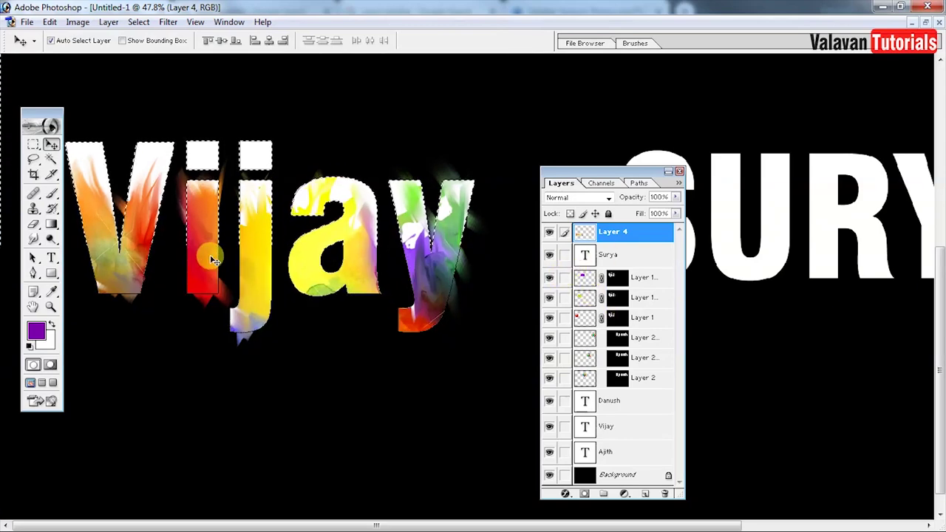
{"action": "key", "text": "z"}
{"action": "right_click", "coordinate": [275, 251]}
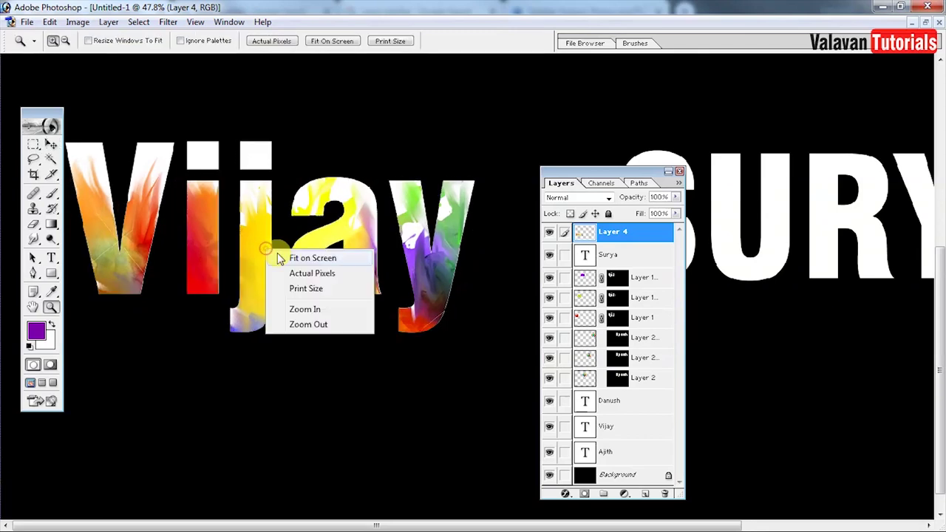
{"action": "left_click", "coordinate": [296, 260]}
{"action": "key", "text": "v"}
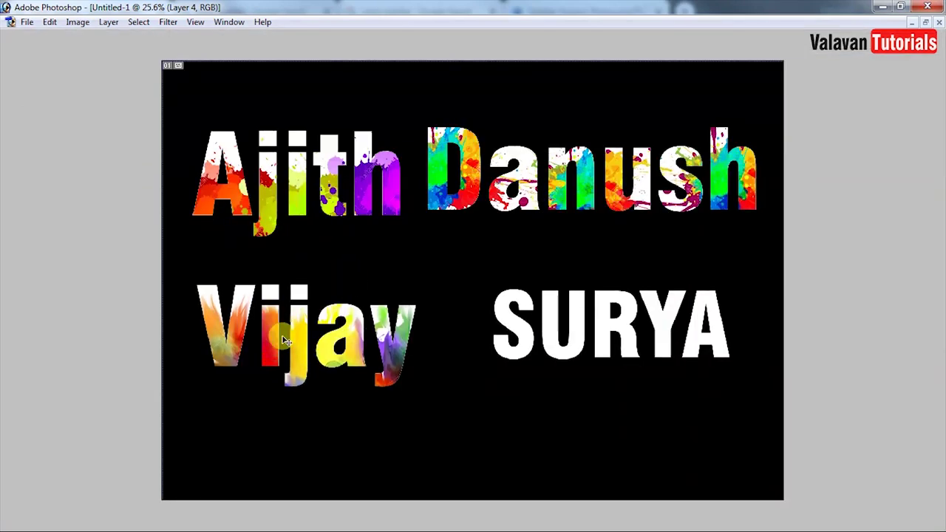
{"action": "left_click_drag", "start_coordinate": [139, 135], "coordinate": [903, 450]}
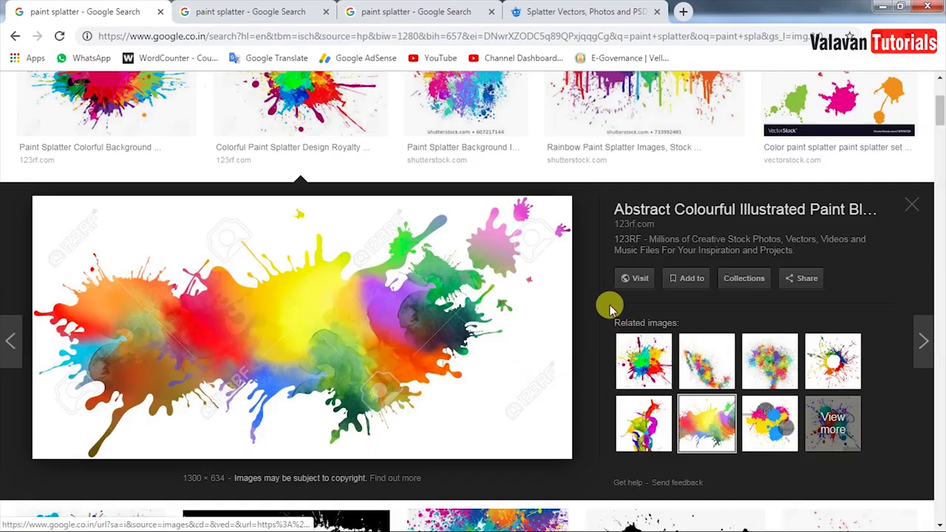
- Browse through the three paint splatter Google Images result tabs
{"action": "scroll", "coordinate": [608, 312], "scroll_direction": "down", "scroll_amount": 3}
{"action": "scroll", "coordinate": [608, 314], "scroll_direction": "down", "scroll_amount": 2}
{"action": "scroll", "coordinate": [609, 316], "scroll_direction": "down", "scroll_amount": 5}
{"action": "scroll", "coordinate": [611, 320], "scroll_direction": "down", "scroll_amount": 1}
{"action": "scroll", "coordinate": [611, 319], "scroll_direction": "down", "scroll_amount": 3}
{"action": "scroll", "coordinate": [611, 320], "scroll_direction": "down", "scroll_amount": 3}
{"action": "scroll", "coordinate": [611, 319], "scroll_direction": "down", "scroll_amount": 2}
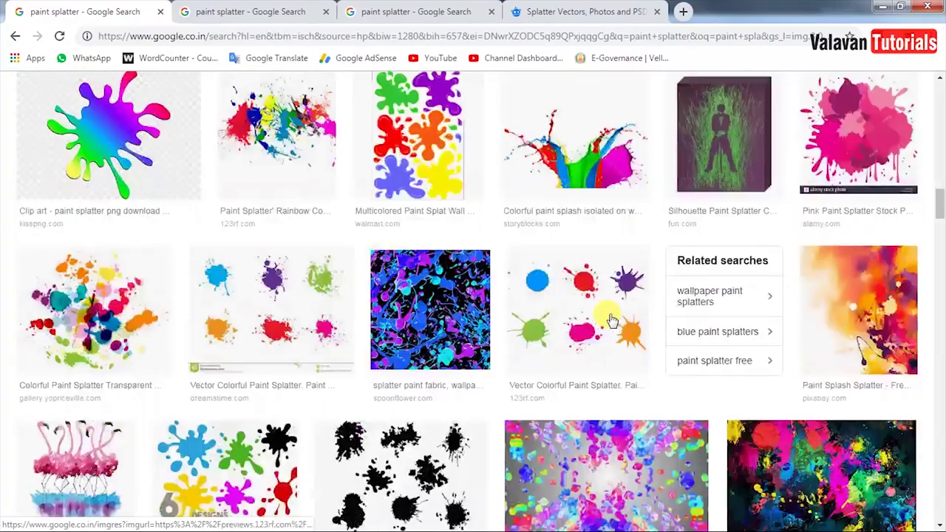
{"action": "scroll", "coordinate": [611, 320], "scroll_direction": "down", "scroll_amount": 3}
{"action": "scroll", "coordinate": [611, 319], "scroll_direction": "down", "scroll_amount": 4}
{"action": "scroll", "coordinate": [517, 314], "scroll_direction": "down", "scroll_amount": 3}
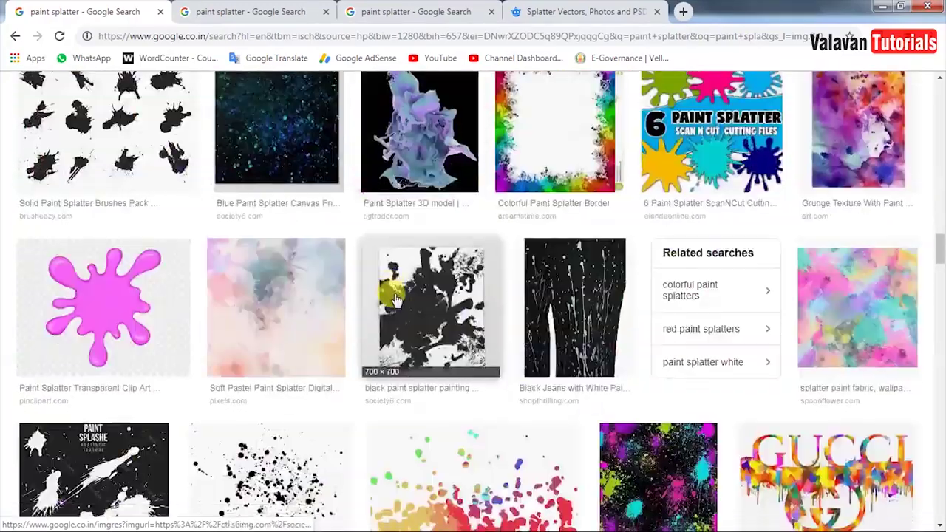
{"action": "scroll", "coordinate": [392, 307], "scroll_direction": "down", "scroll_amount": 3}
{"action": "scroll", "coordinate": [392, 307], "scroll_direction": "down", "scroll_amount": 3}
{"action": "scroll", "coordinate": [327, 155], "scroll_direction": "down", "scroll_amount": 3}
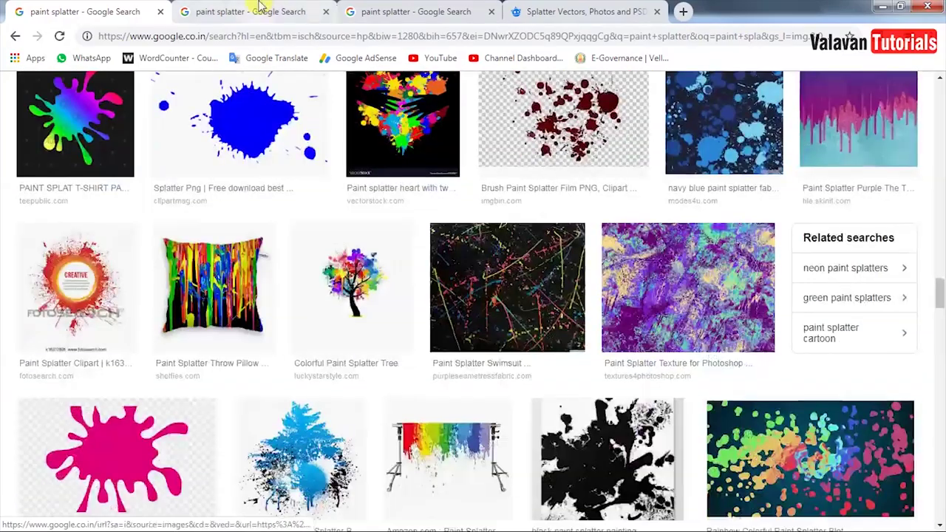
{"action": "left_click", "coordinate": [269, 10]}
{"action": "left_click", "coordinate": [382, 10]}
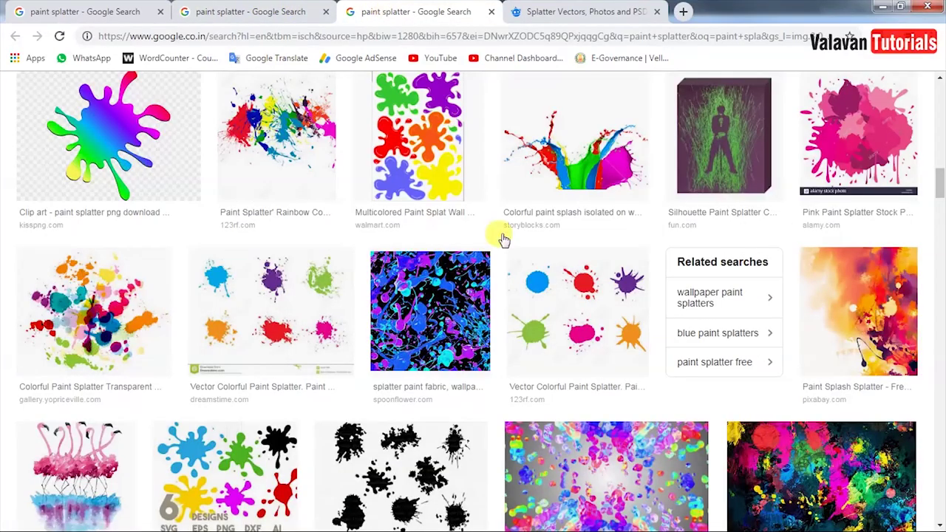
{"action": "scroll", "coordinate": [473, 222], "scroll_direction": "down", "scroll_amount": 5}
{"action": "left_click", "coordinate": [109, 8]}
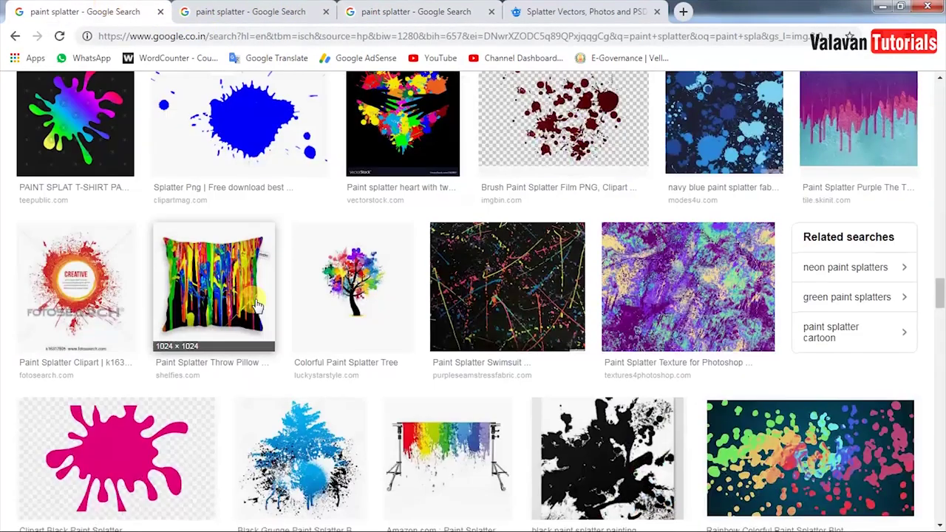
{"action": "scroll", "coordinate": [264, 295], "scroll_direction": "down", "scroll_amount": 5}
{"action": "scroll", "coordinate": [266, 296], "scroll_direction": "down", "scroll_amount": 1}
{"action": "scroll", "coordinate": [275, 299], "scroll_direction": "down", "scroll_amount": 3}
{"action": "scroll", "coordinate": [275, 296], "scroll_direction": "down", "scroll_amount": 3}
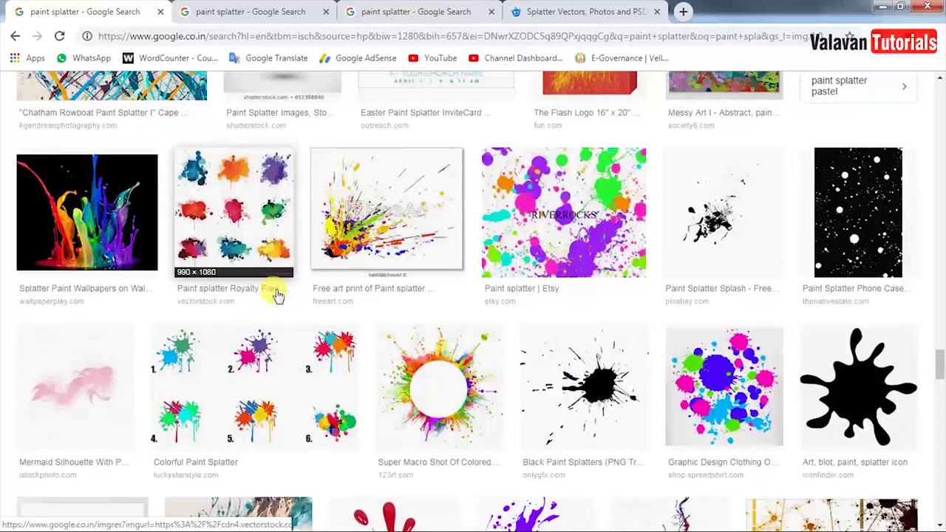
{"action": "scroll", "coordinate": [272, 289], "scroll_direction": "down", "scroll_amount": 3}
{"action": "scroll", "coordinate": [274, 295], "scroll_direction": "down", "scroll_amount": 4}
{"action": "scroll", "coordinate": [369, 336], "scroll_direction": "down", "scroll_amount": 3}
{"action": "scroll", "coordinate": [369, 336], "scroll_direction": "down", "scroll_amount": 4}
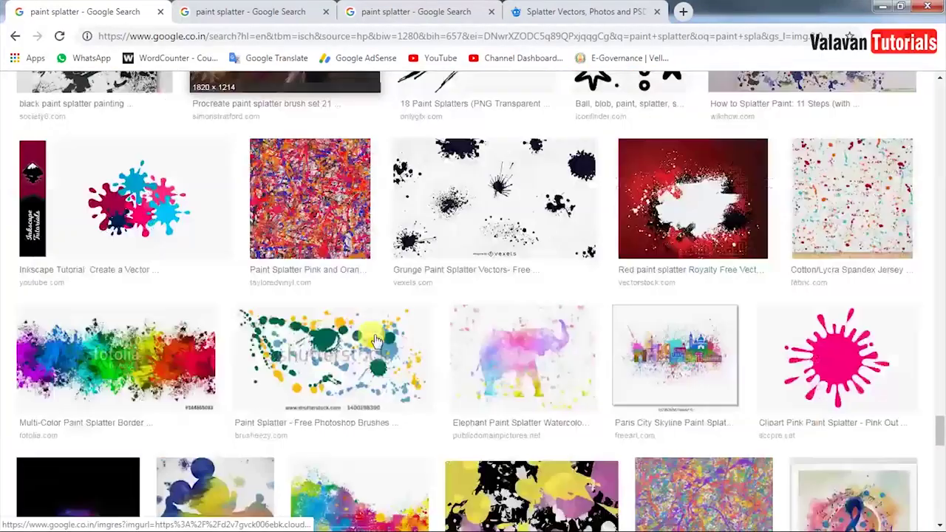
{"action": "scroll", "coordinate": [373, 336], "scroll_direction": "down", "scroll_amount": 5}
{"action": "scroll", "coordinate": [375, 338], "scroll_direction": "down", "scroll_amount": 3}
{"action": "scroll", "coordinate": [374, 338], "scroll_direction": "up", "scroll_amount": 2}
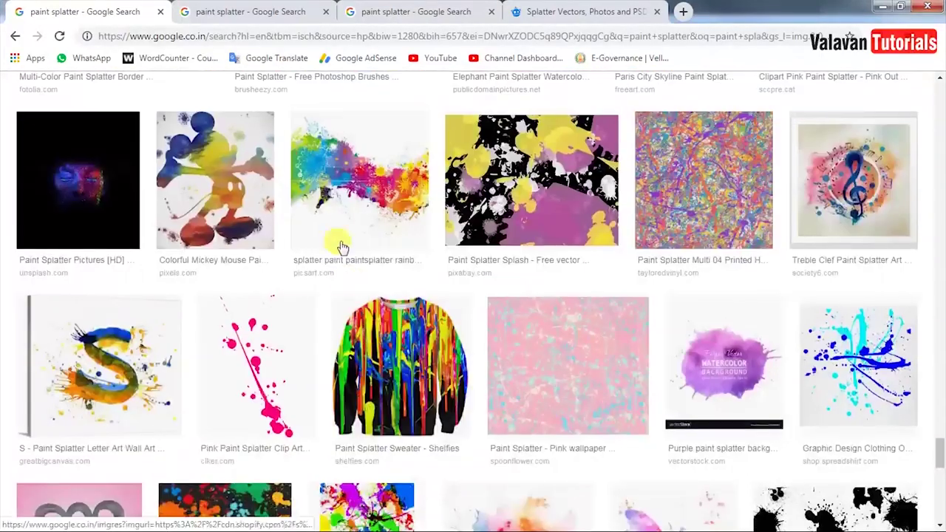
- Compare rainbow splash previews and copy the Color Splash Rainbow image
{"action": "left_click", "coordinate": [348, 251]}
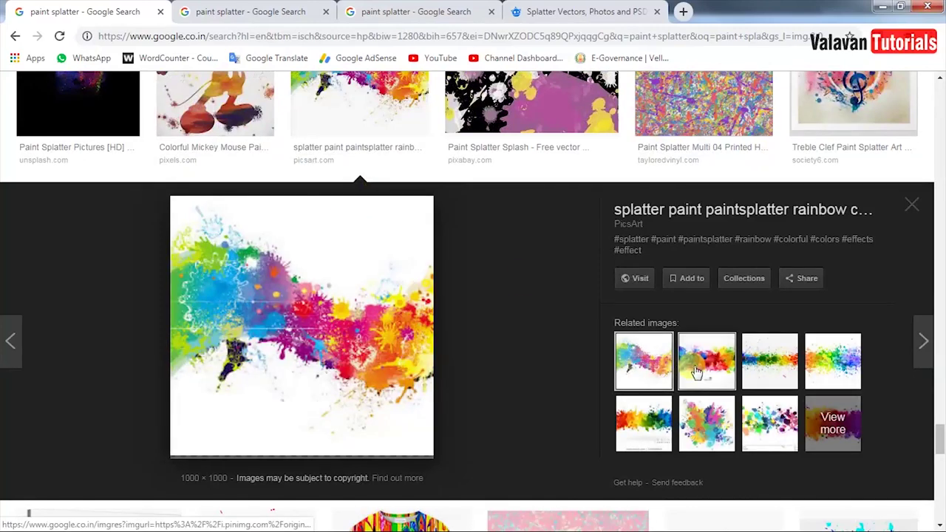
{"action": "left_click", "coordinate": [706, 359]}
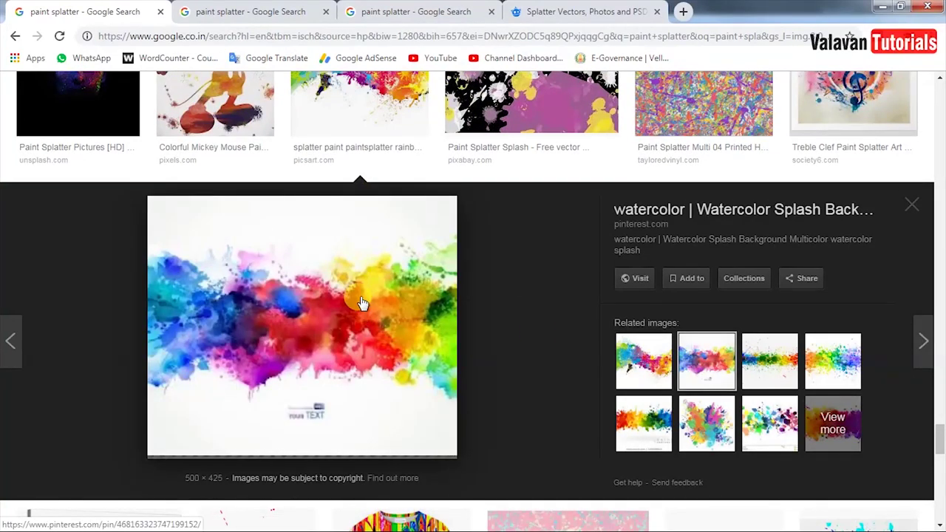
{"action": "left_click", "coordinate": [761, 364]}
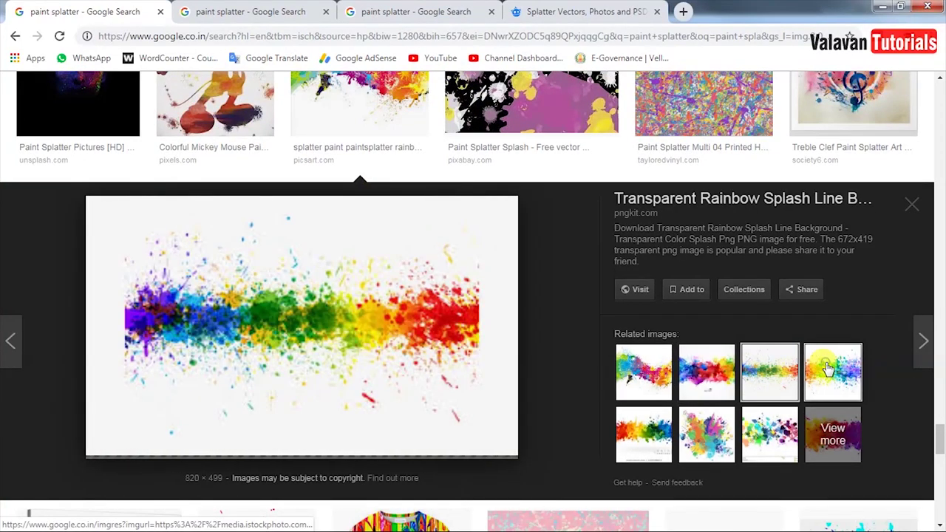
{"action": "left_click", "coordinate": [832, 362]}
{"action": "left_click", "coordinate": [623, 419]}
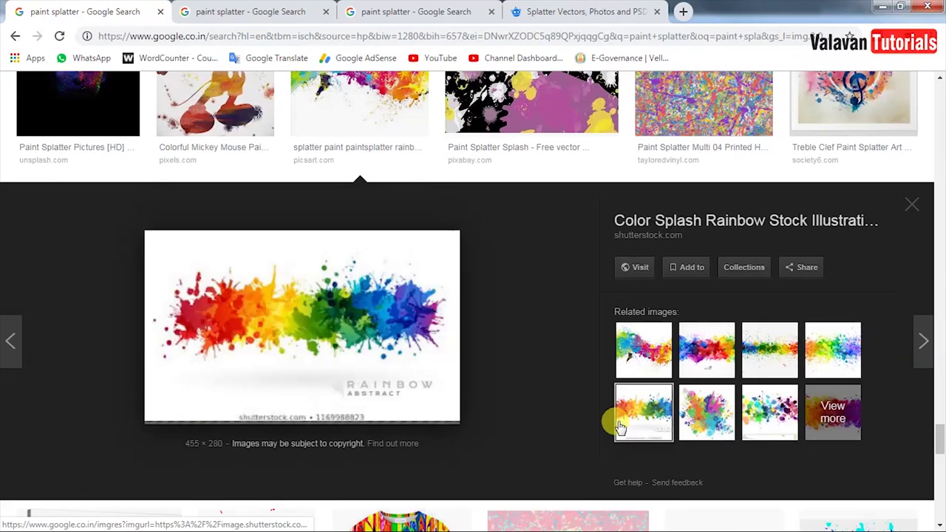
{"action": "left_click", "coordinate": [648, 362]}
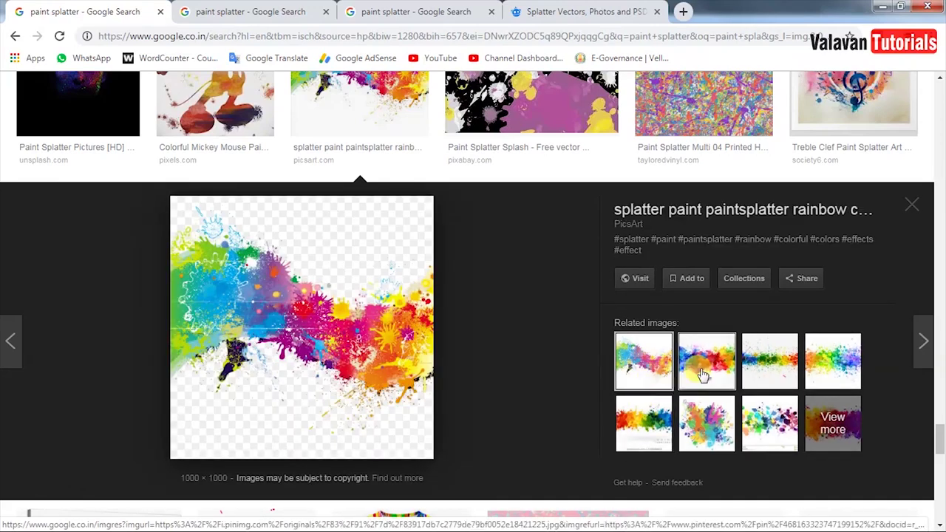
{"action": "left_click", "coordinate": [702, 364]}
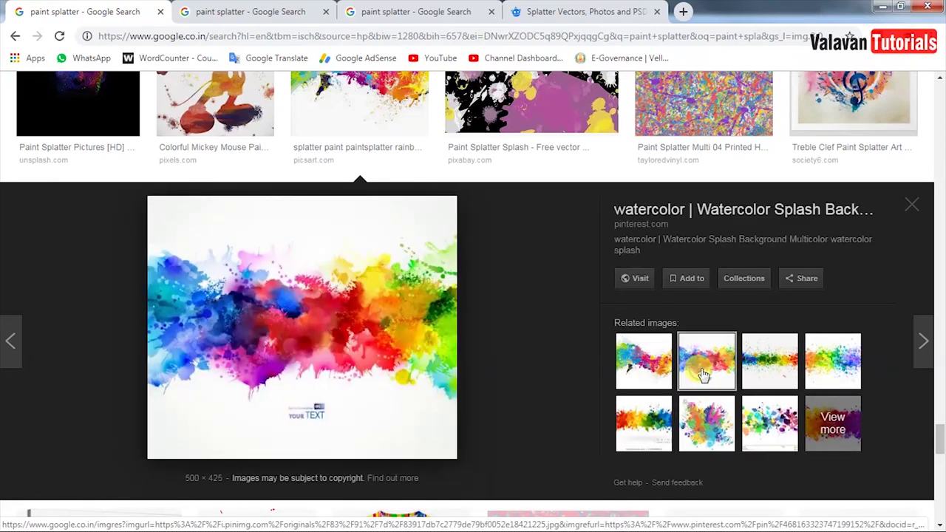
{"action": "left_click", "coordinate": [615, 422]}
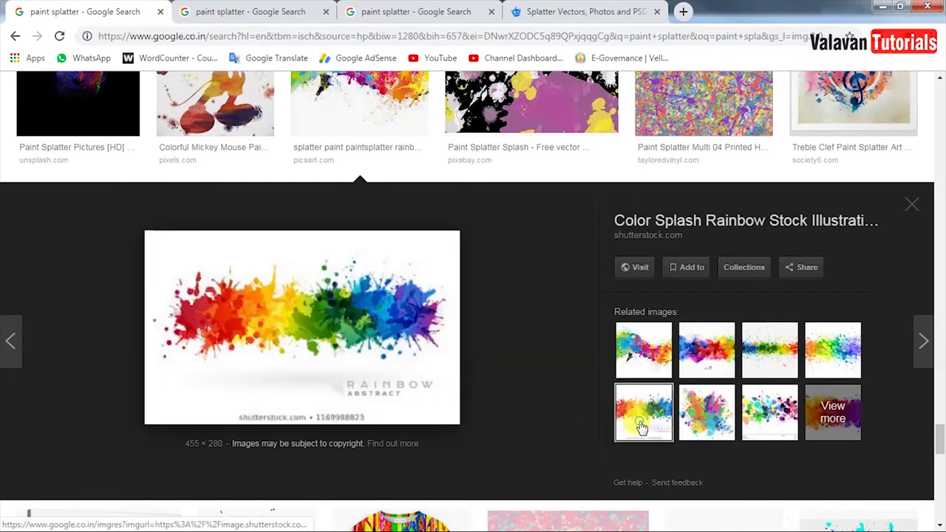
{"action": "right_click", "coordinate": [329, 300]}
{"action": "left_click", "coordinate": [369, 442]}
{"action": "key", "text": "alt+Tab"}
- Paste the rainbow splash as Layer 5 and scale it up to sit behind SURYA
{"action": "key", "text": "ctrl+v"}
{"action": "key", "text": "ctrl+t"}
{"action": "left_click_drag", "start_coordinate": [526, 235], "coordinate": [653, 238]}
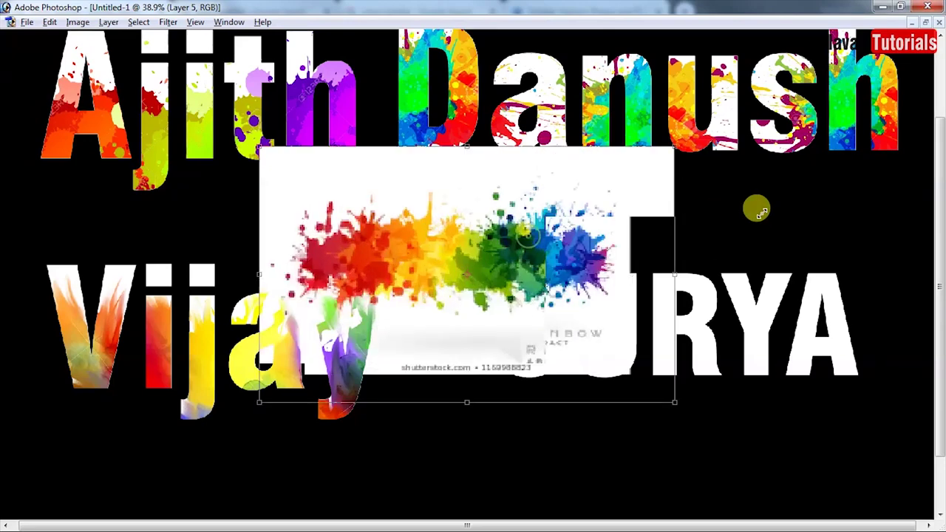
{"action": "left_click_drag", "start_coordinate": [534, 258], "coordinate": [733, 327]}
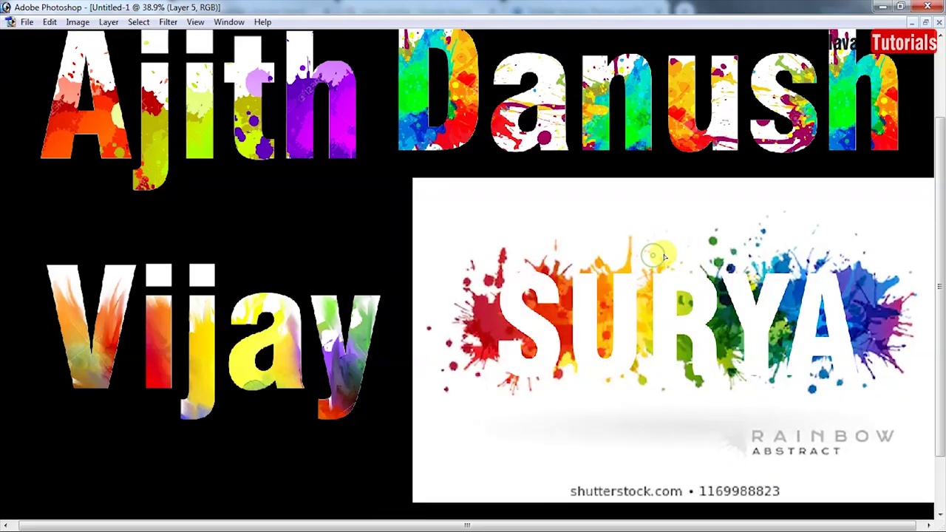
{"action": "left_click_drag", "start_coordinate": [404, 179], "coordinate": [371, 158]}
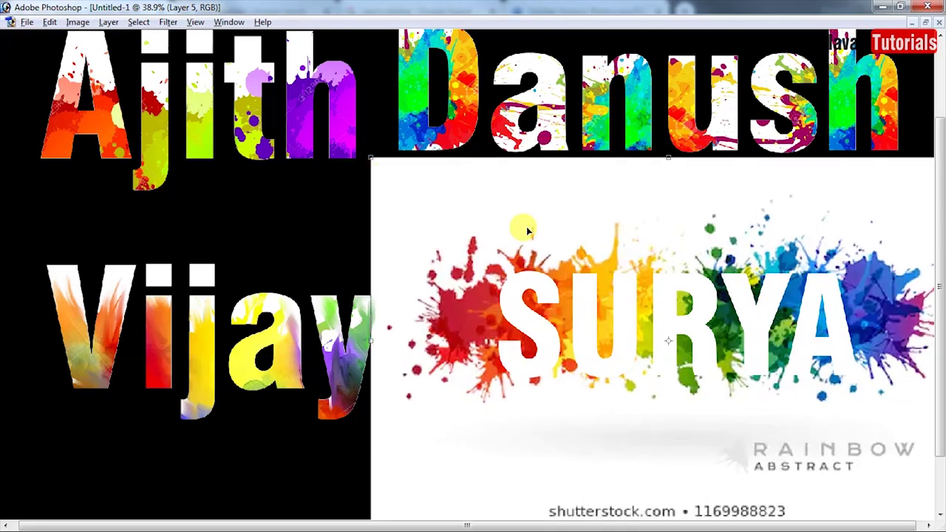
{"action": "left_click_drag", "start_coordinate": [582, 297], "coordinate": [540, 297]}
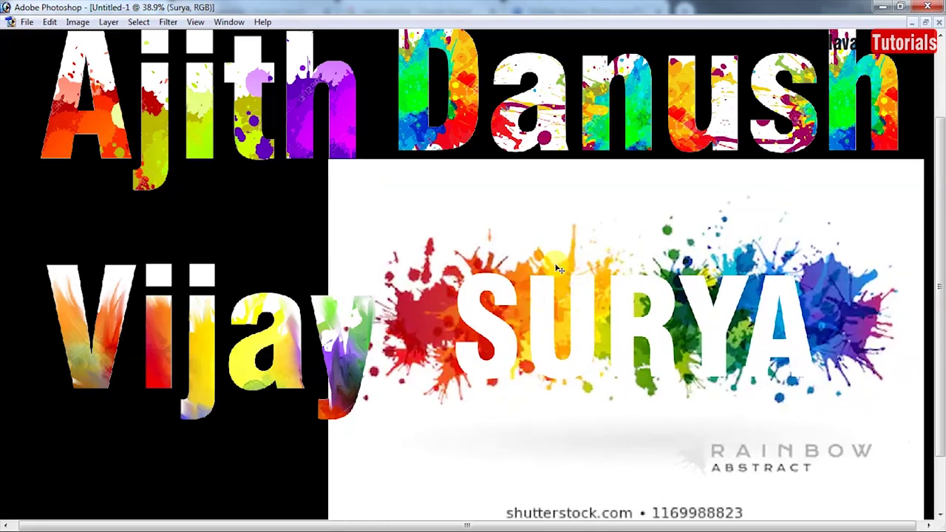
- Delete the splash image's white background using the Magic Wand
{"action": "key", "text": "w"}
{"action": "left_click", "coordinate": [578, 210]}
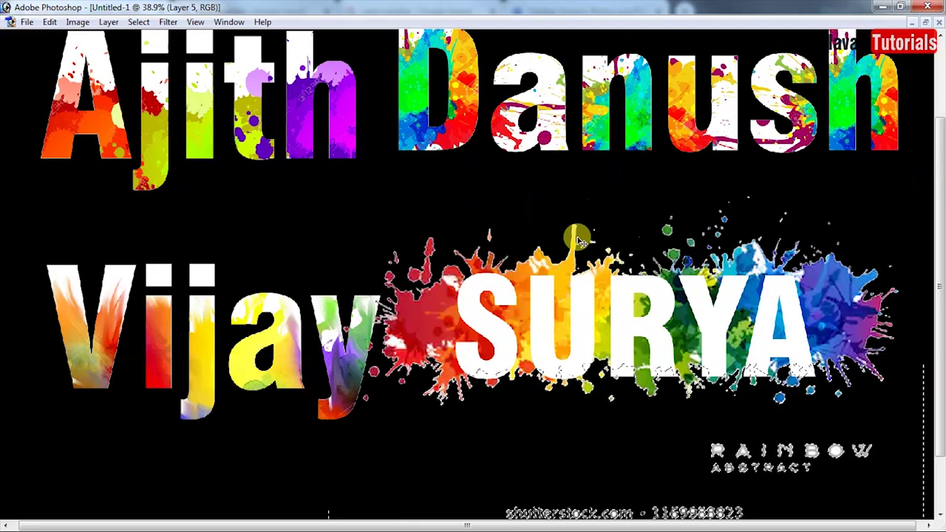
{"action": "mouse_move", "coordinate": [519, 304]}
{"action": "left_mouse_down"}
{"action": "mouse_move", "coordinate": [545, 309]}
{"action": "mouse_move", "coordinate": [553, 321]}
{"action": "left_mouse_up"}
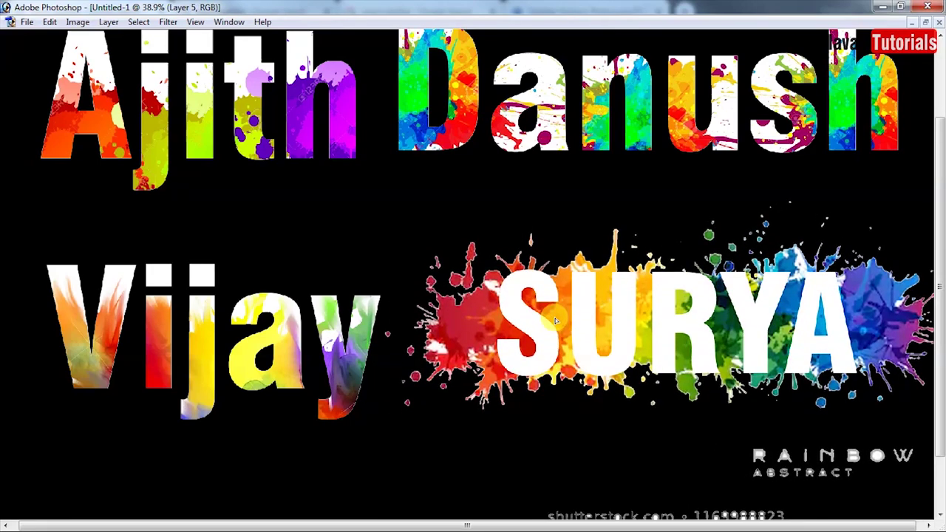
- Copy the splatter around SURYA onto Layer 6 and move the caption layer up
{"action": "left_click_drag", "start_coordinate": [385, 213], "coordinate": [912, 386]}
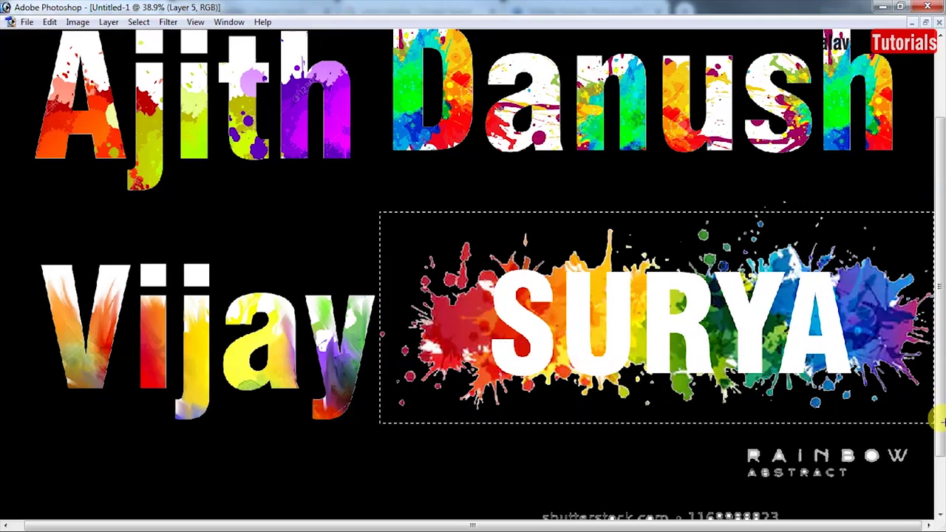
{"action": "key", "text": "ctrl+j"}
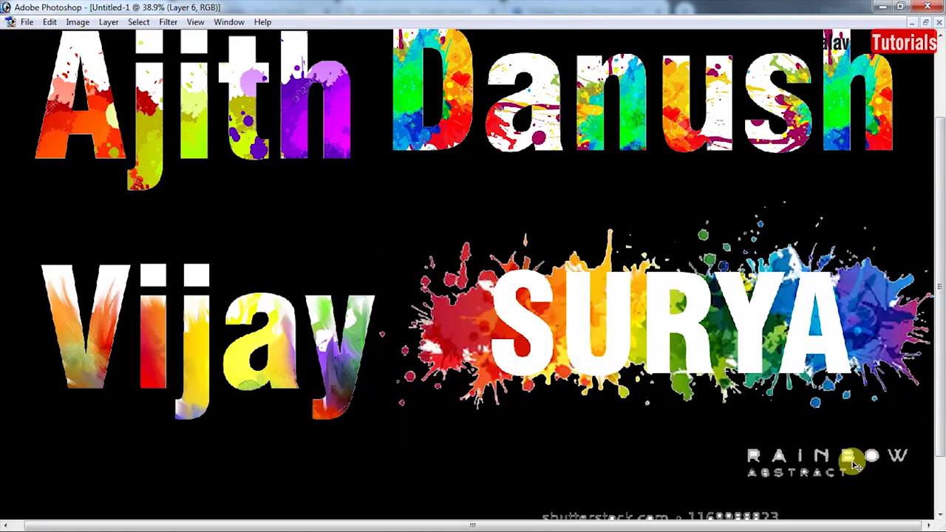
{"action": "left_click_drag", "start_coordinate": [854, 461], "coordinate": [852, 442]}
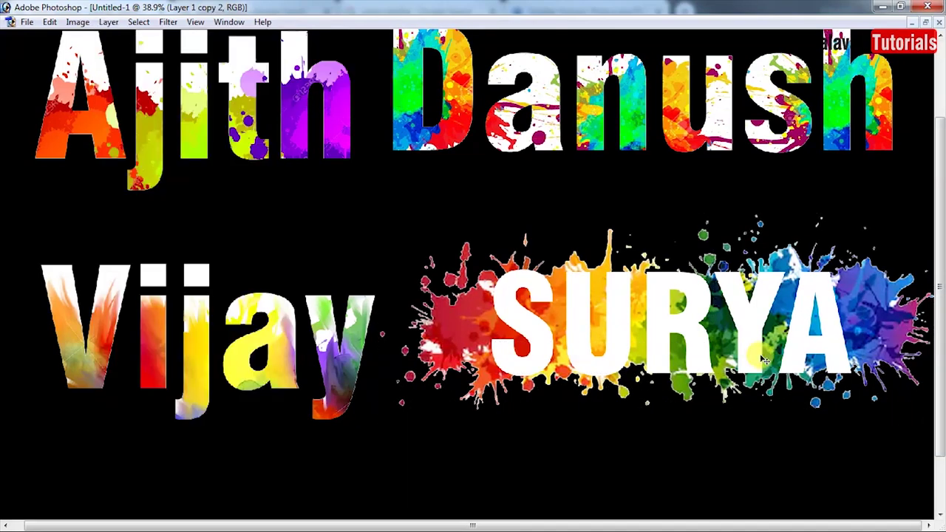
{"action": "key", "text": "Tab"}
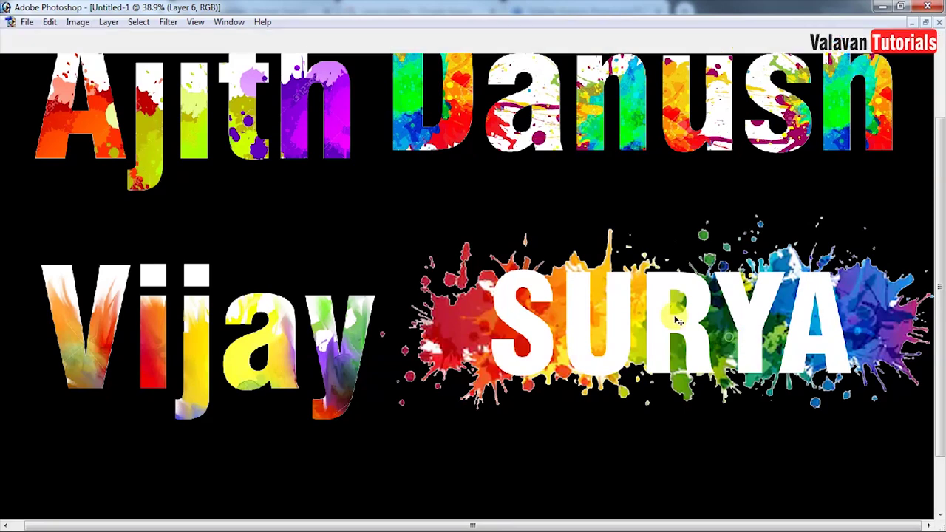
{"action": "left_click", "coordinate": [34, 239]}
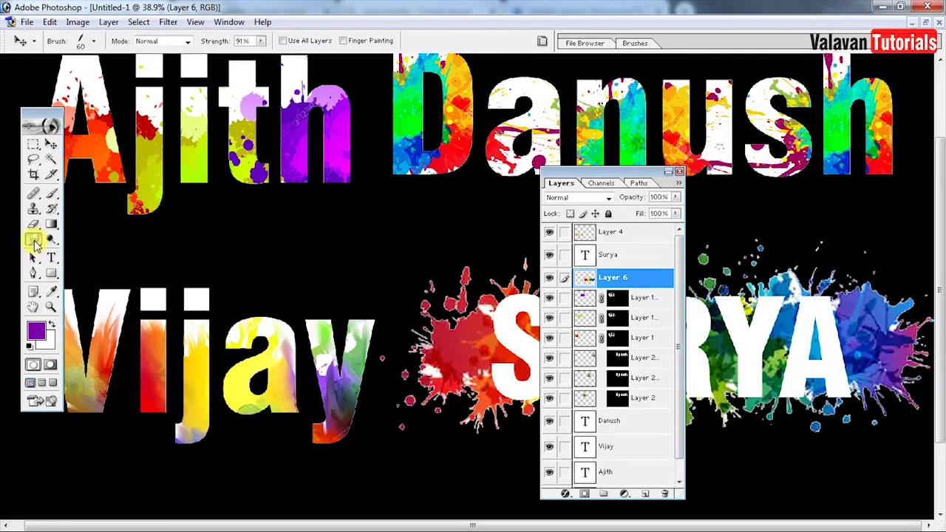
- Smear the red, orange and rainbow splatter around SURYA's letters into streaks, undoing one stray stroke
{"action": "key", "text": "Tab"}
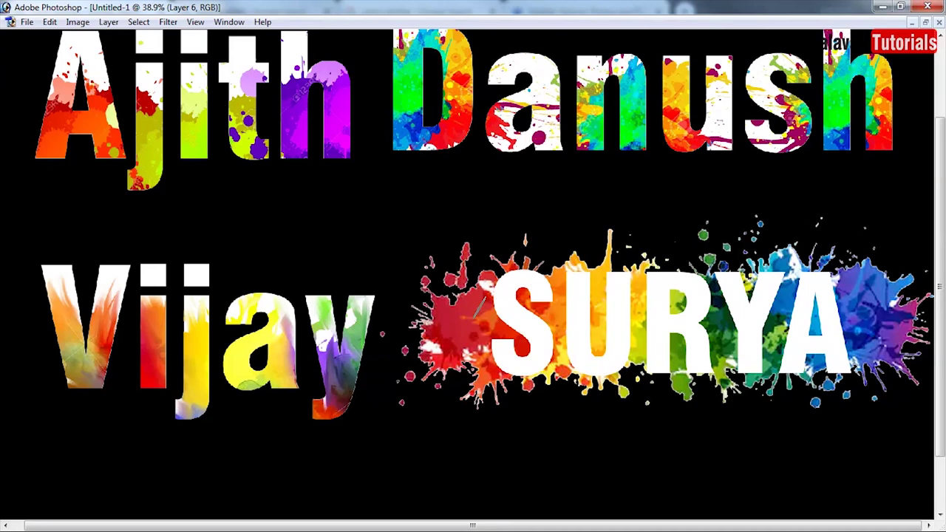
{"action": "left_click_drag", "start_coordinate": [457, 322], "coordinate": [448, 319]}
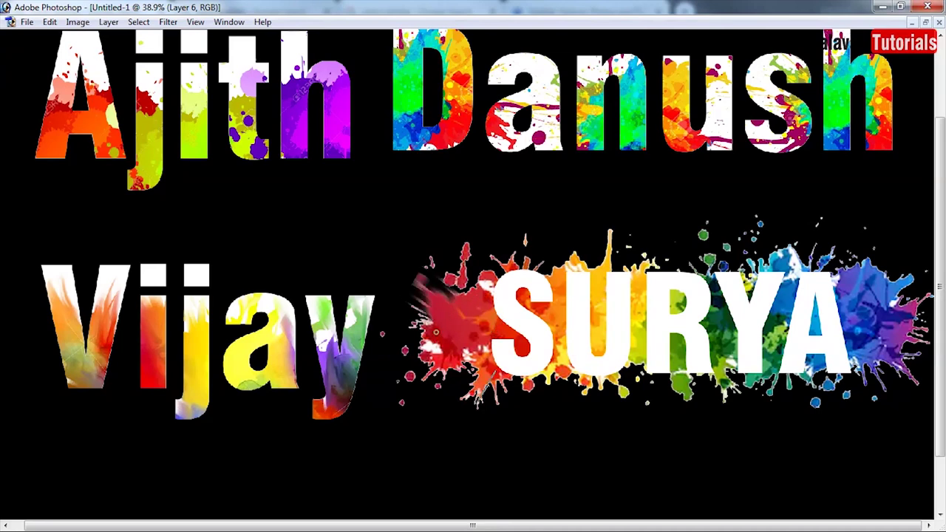
{"action": "left_click_drag", "start_coordinate": [507, 335], "coordinate": [455, 373]}
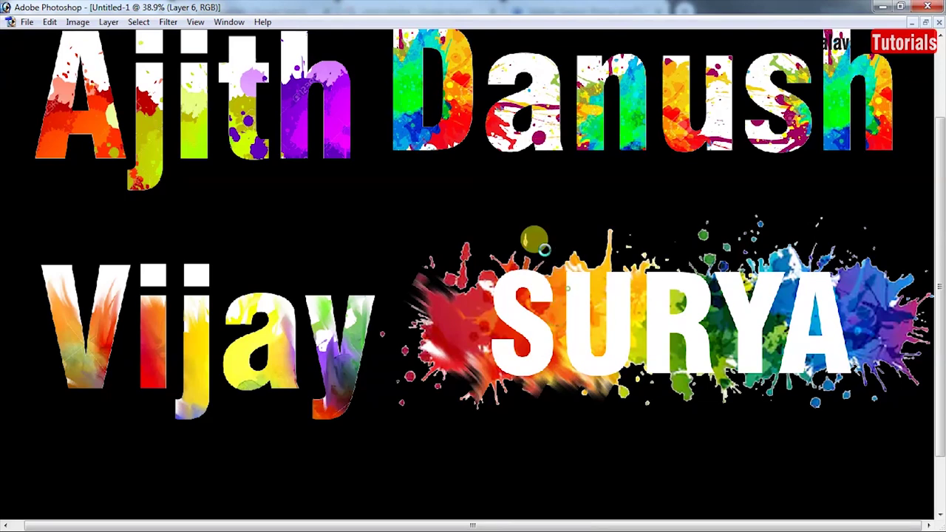
{"action": "left_click_drag", "start_coordinate": [588, 292], "coordinate": [586, 284]}
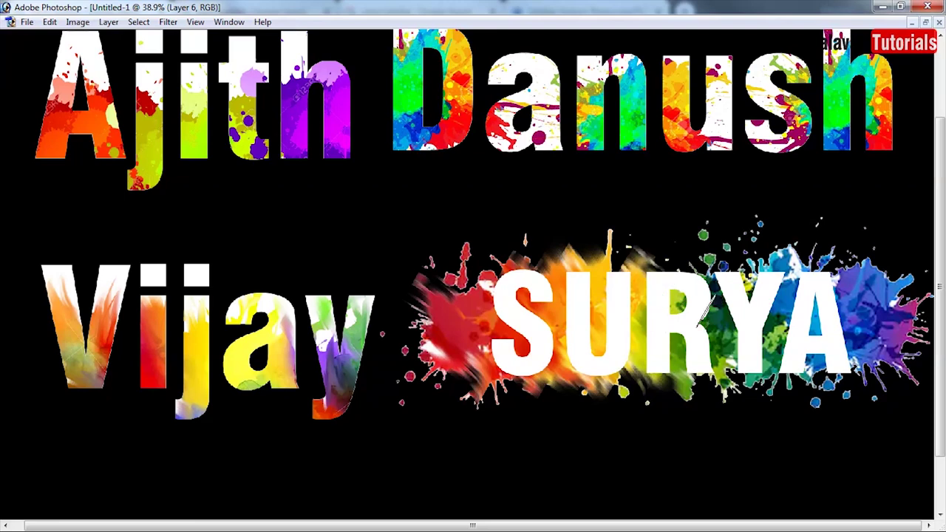
{"action": "mouse_move", "coordinate": [733, 284]}
{"action": "left_mouse_down"}
{"action": "mouse_move", "coordinate": [750, 272]}
{"action": "mouse_move", "coordinate": [761, 240]}
{"action": "left_mouse_up"}
{"action": "key", "text": "ctrl+z"}
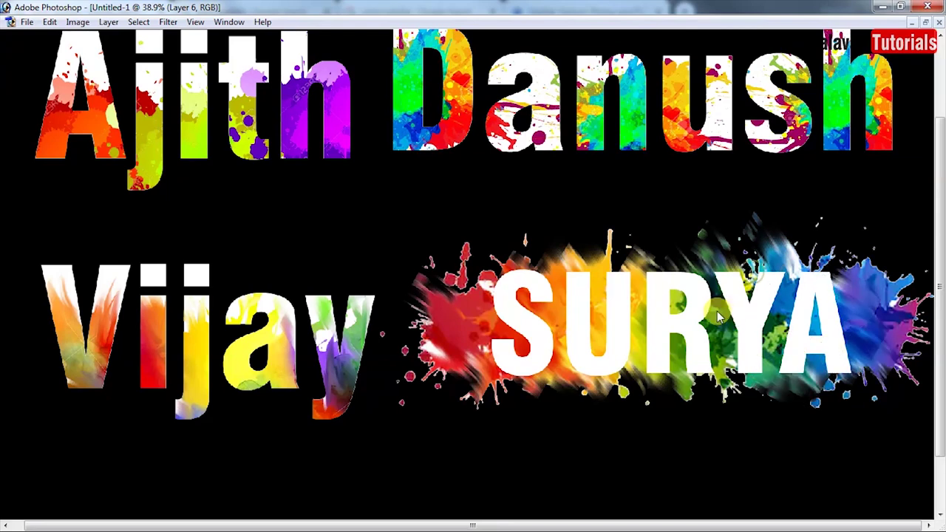
{"action": "mouse_move", "coordinate": [665, 318]}
{"action": "left_mouse_down"}
{"action": "mouse_move", "coordinate": [678, 331]}
{"action": "mouse_move", "coordinate": [687, 325]}
{"action": "left_mouse_up"}
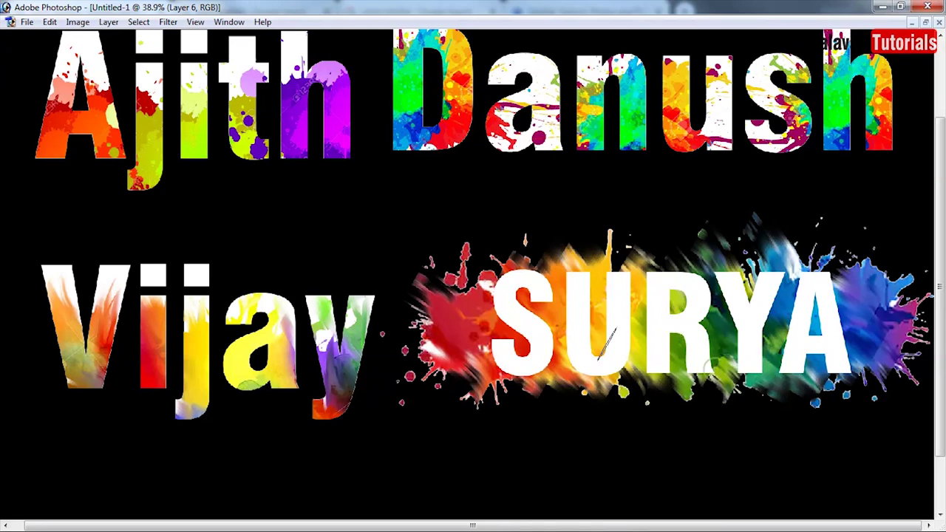
{"action": "left_click", "coordinate": [606, 305]}
{"action": "key", "text": "v"}
{"action": "left_click", "coordinate": [609, 307]}
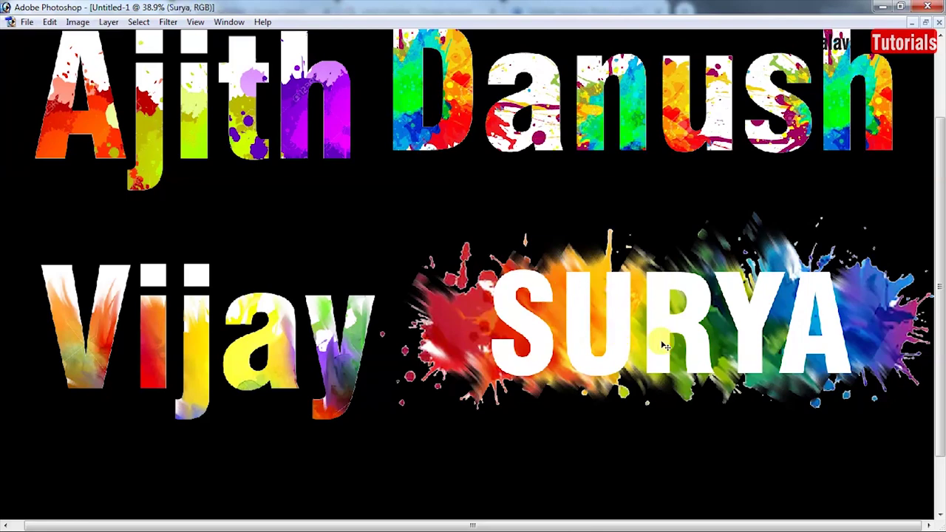
- Copy the smudged splatter inside the SURYA outline to a new top layer, Layer 7
{"action": "key", "text": "Tab"}
{"action": "left_click", "coordinate": [625, 260], "text": "ctrl"}
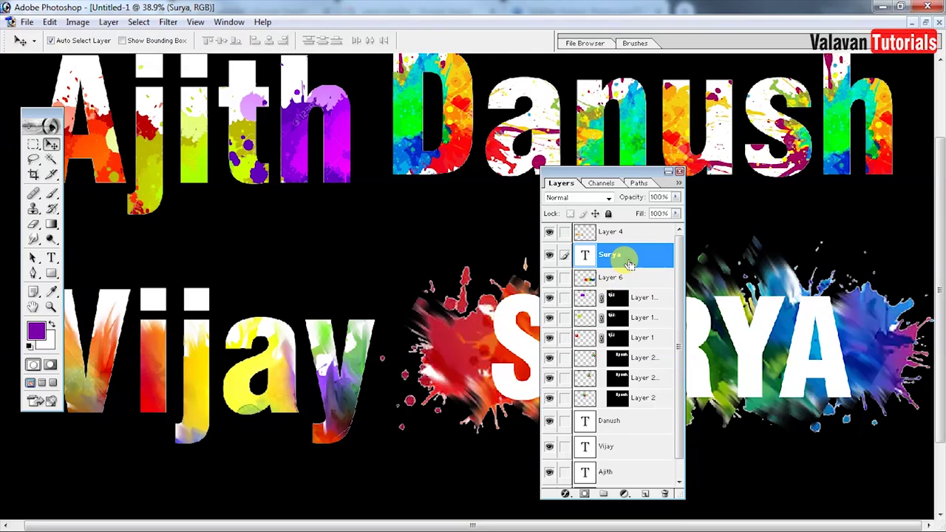
{"action": "left_click", "coordinate": [628, 278]}
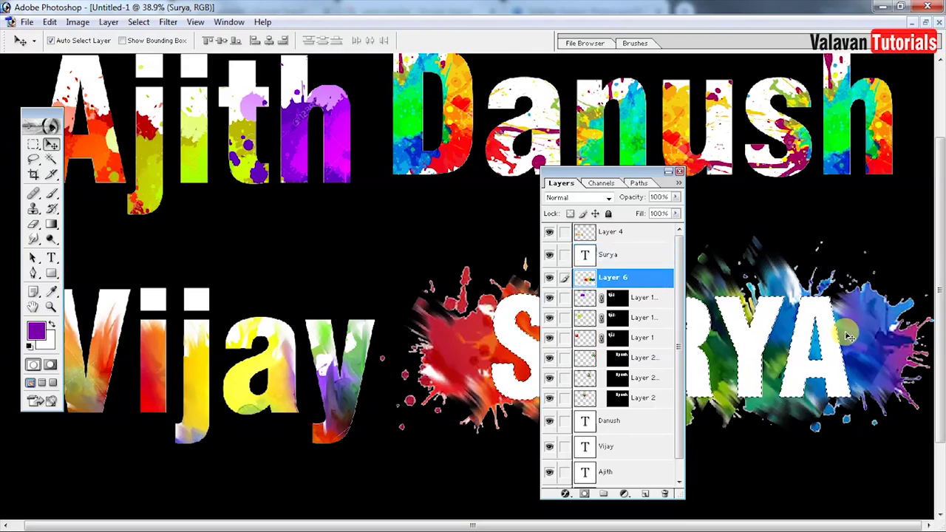
{"action": "key", "text": "ctrl+j"}
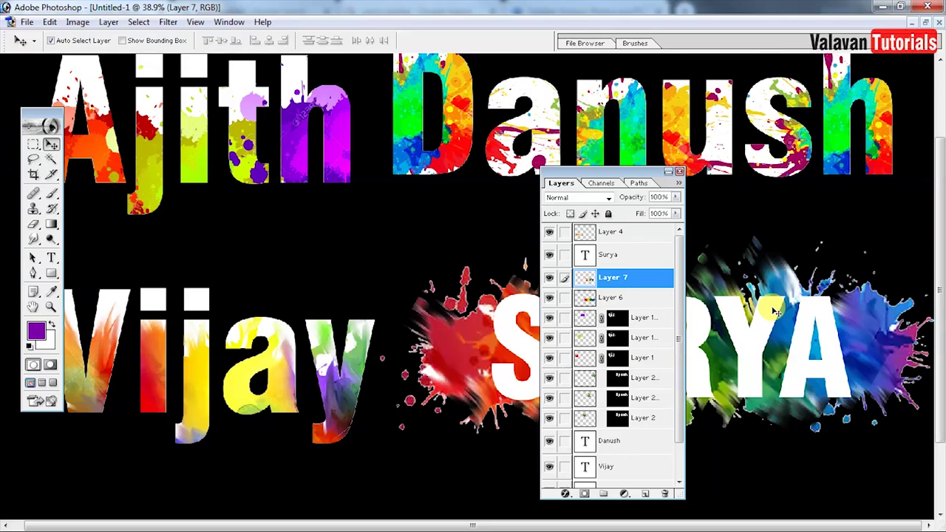
{"action": "key", "text": "ctrl+shift+bracketright"}
- Merge away the leftover Layer 6, clip Layer 7 to SURYA, and duplicate it
{"action": "left_click", "coordinate": [858, 332]}
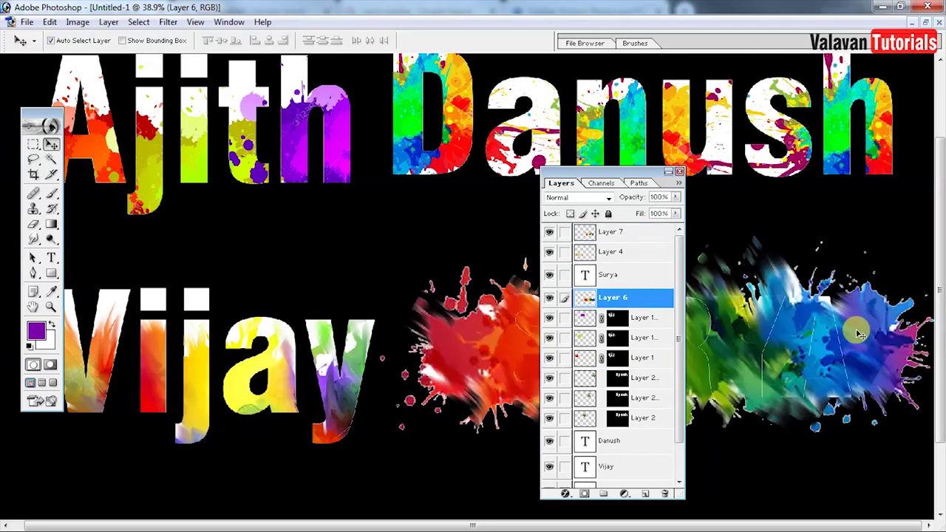
{"action": "key", "text": "alt+l"}
{"action": "key", "text": "ctrl+e"}
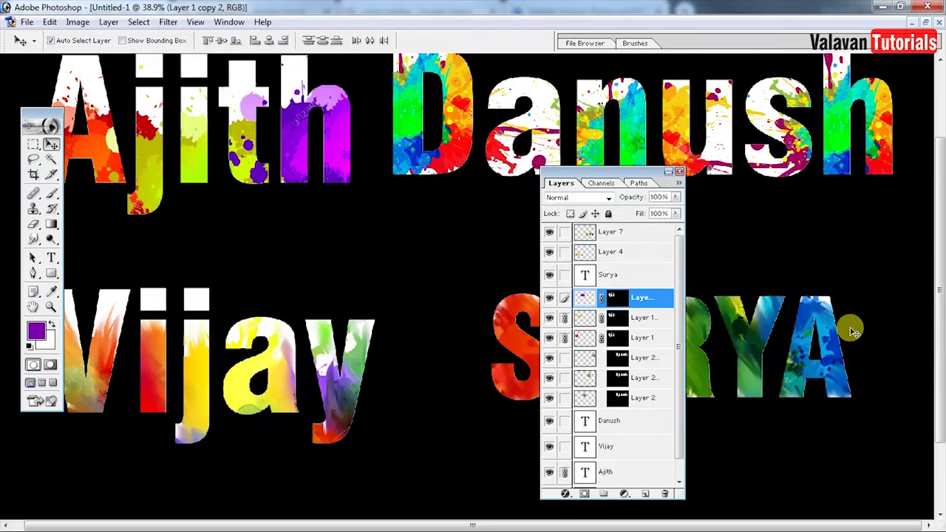
{"action": "left_click", "coordinate": [816, 311]}
{"action": "key", "text": "ctrl+g"}
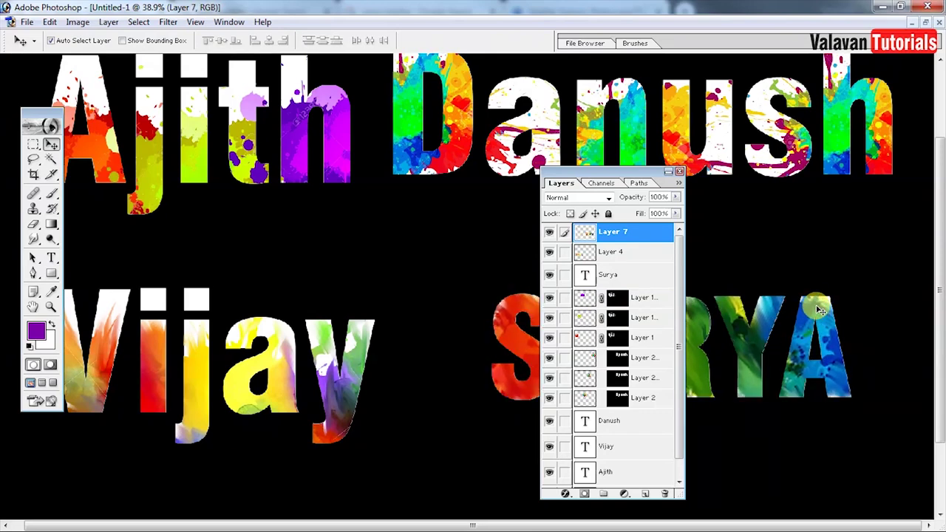
{"action": "key", "text": "Tab"}
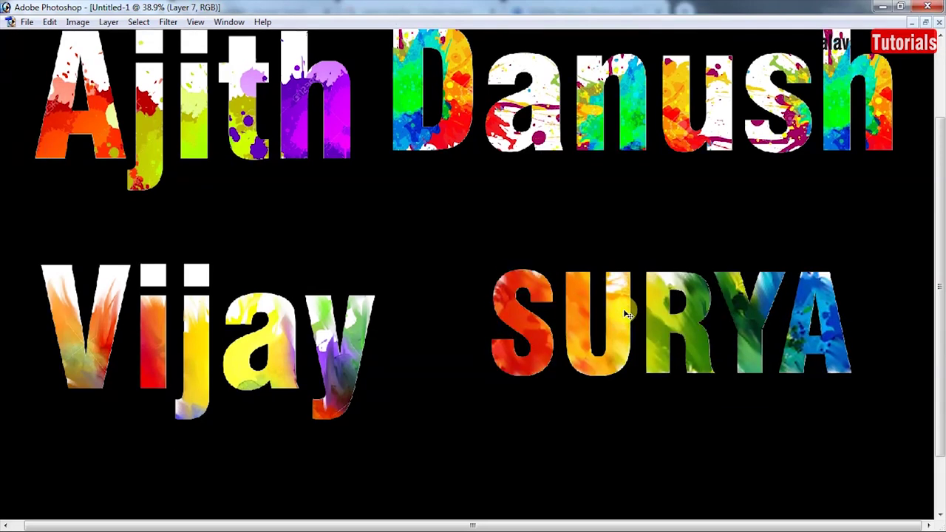
{"action": "key", "text": "ctrl+j"}
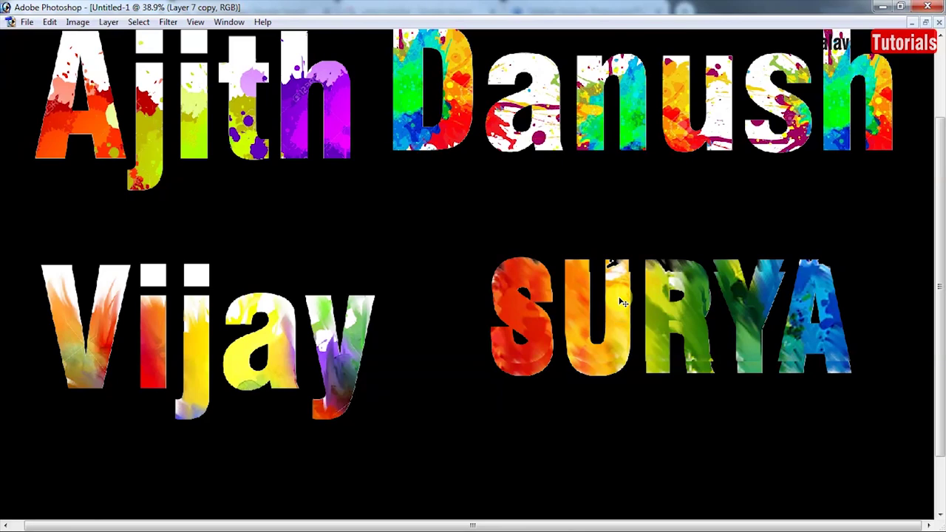
- Apply a longer-distance Motion Blur to the SURYA paint copy and send it one step backward
{"action": "left_click", "coordinate": [168, 22]}
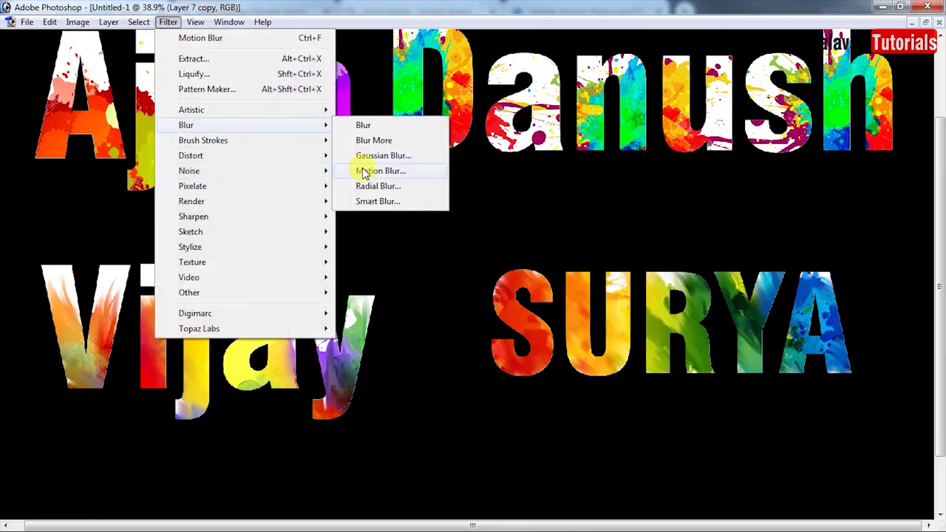
{"action": "left_click", "coordinate": [351, 170]}
{"action": "mouse_move", "coordinate": [291, 387]}
{"action": "left_mouse_down"}
{"action": "mouse_move", "coordinate": [299, 392]}
{"action": "mouse_move", "coordinate": [283, 394]}
{"action": "left_mouse_up"}
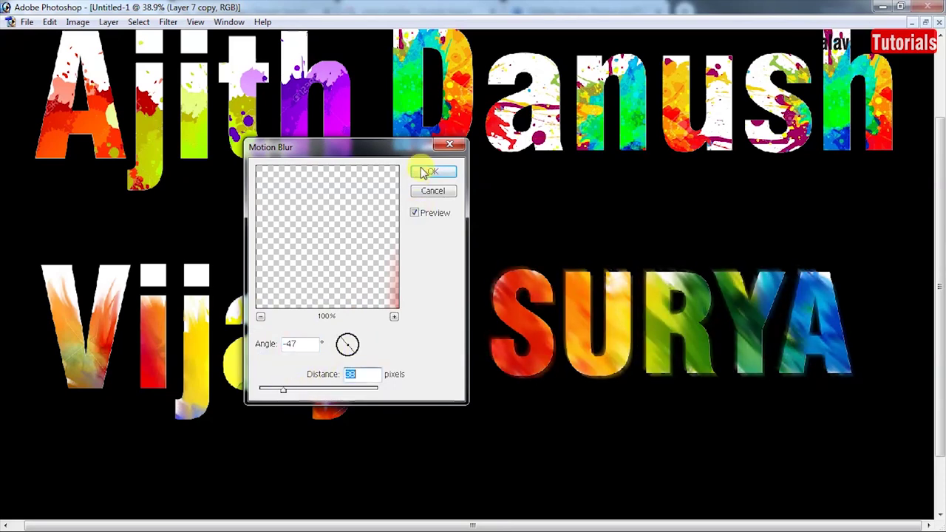
{"action": "left_click", "coordinate": [430, 171]}
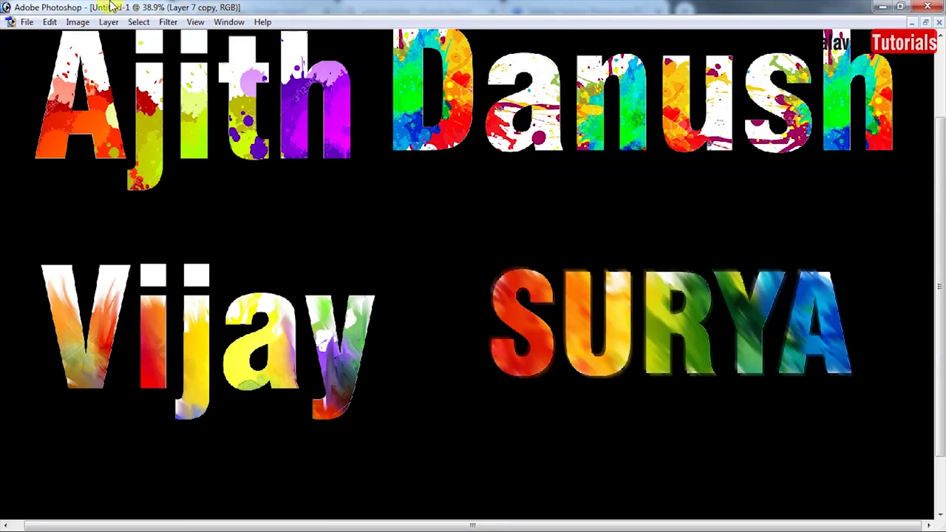
{"action": "left_click", "coordinate": [134, 23]}
{"action": "mouse_move", "coordinate": [109, 22]}
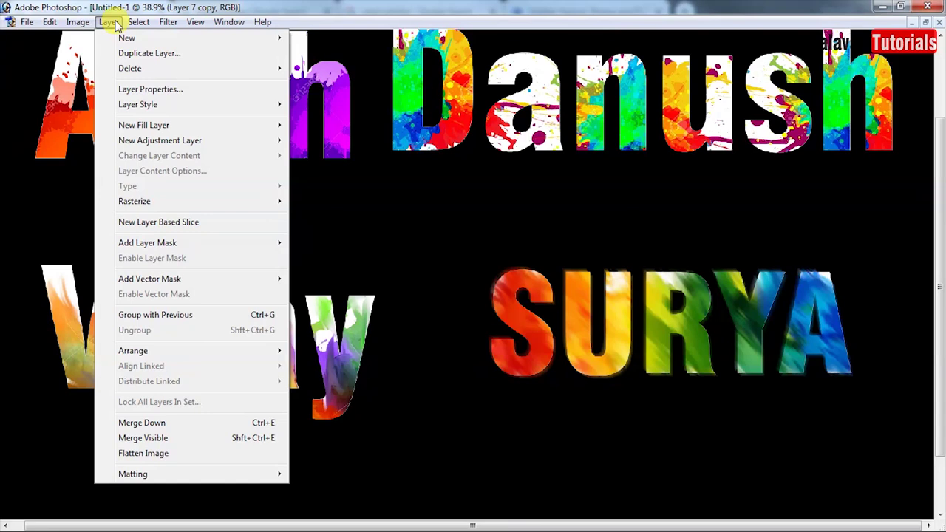
{"action": "mouse_move", "coordinate": [133, 350]}
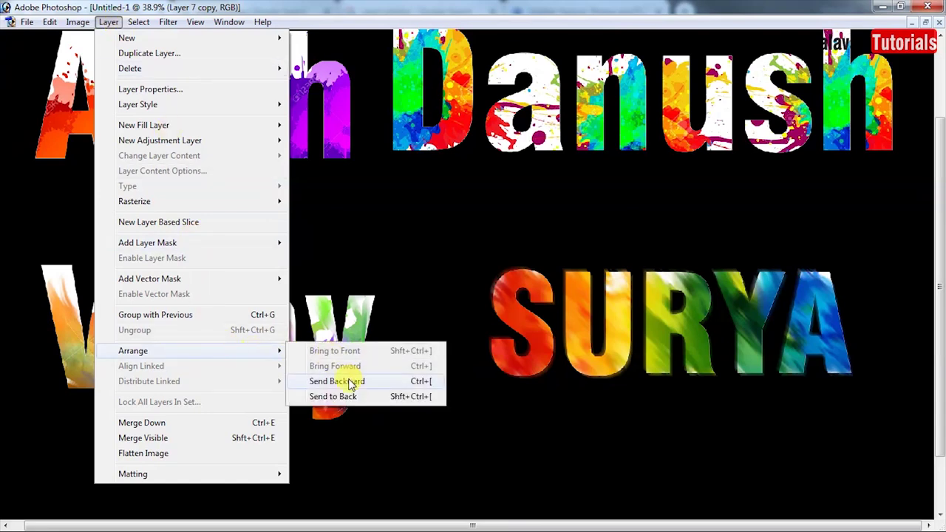
{"action": "left_click", "coordinate": [417, 384]}
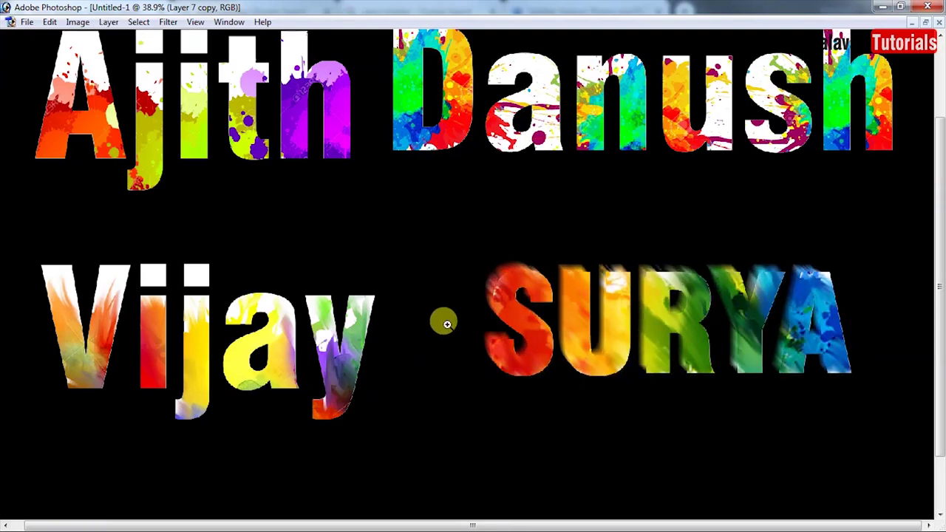
- Zoom in on SURYA and make the blurred SURYA copy layer active
{"action": "left_click_drag", "start_coordinate": [433, 211], "coordinate": [680, 428]}
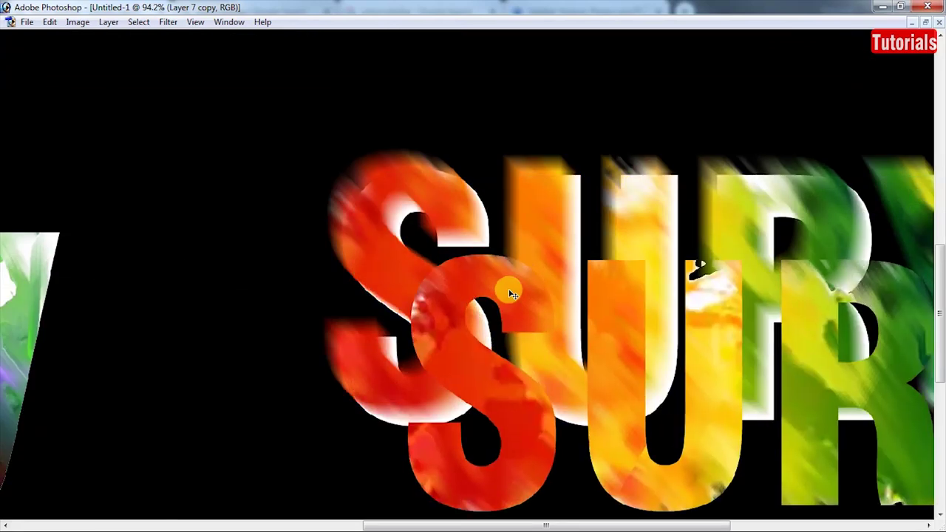
{"action": "left_click_drag", "start_coordinate": [402, 163], "coordinate": [379, 131]}
{"action": "key", "text": "ctrl+z"}
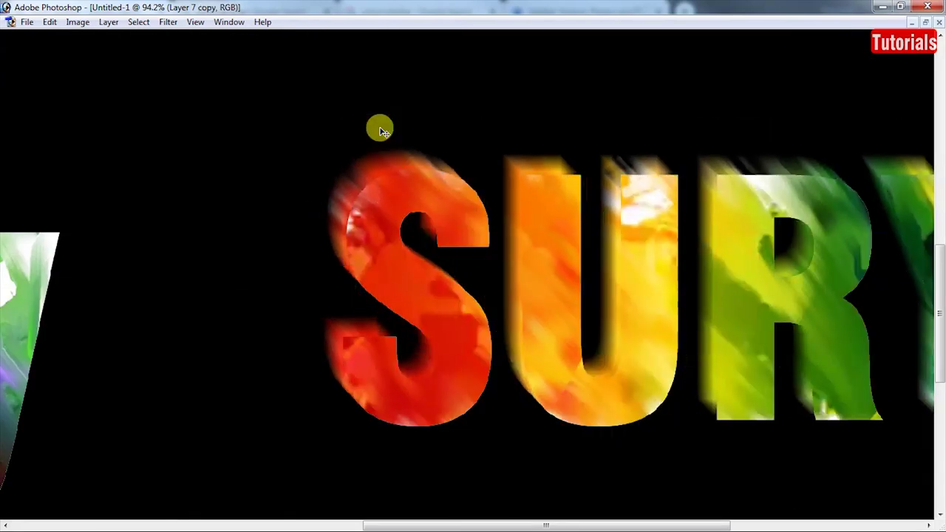
{"action": "right_click", "coordinate": [360, 192]}
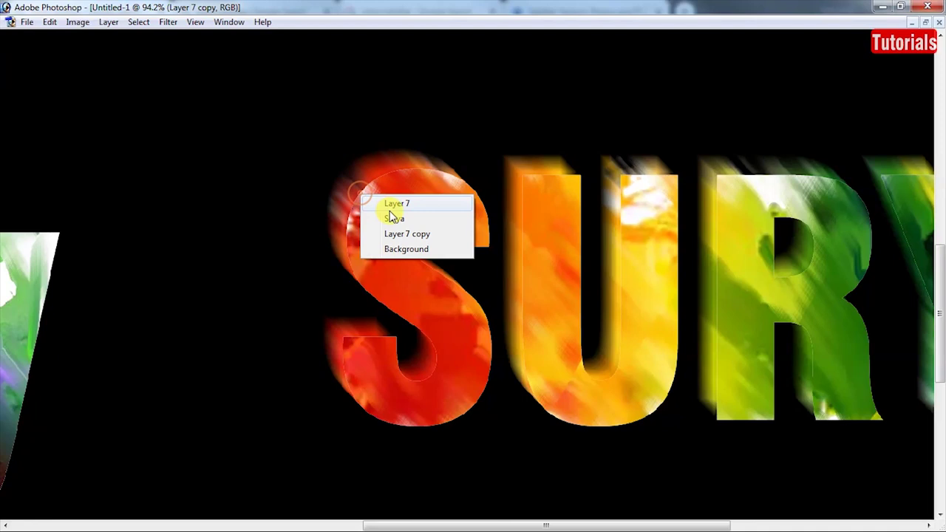
{"action": "left_click", "coordinate": [394, 219]}
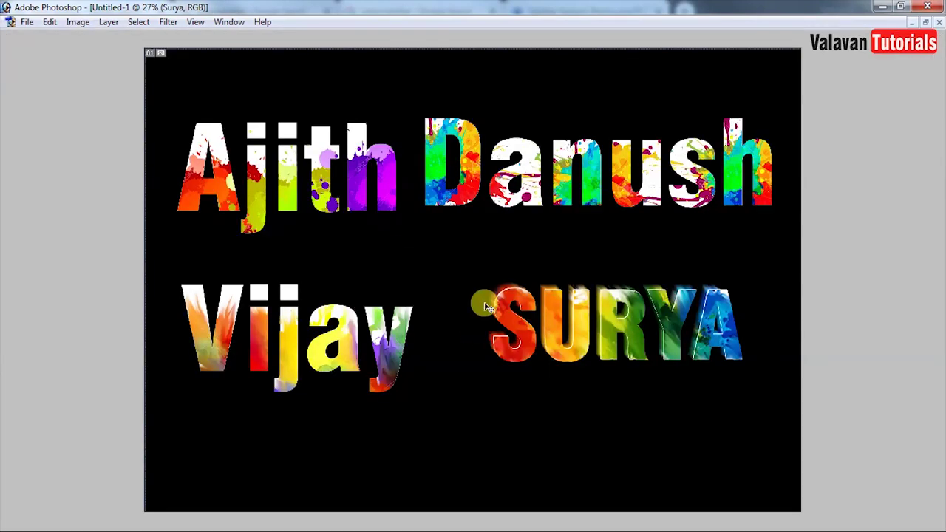
{"action": "left_click_drag", "start_coordinate": [442, 245], "coordinate": [767, 387]}
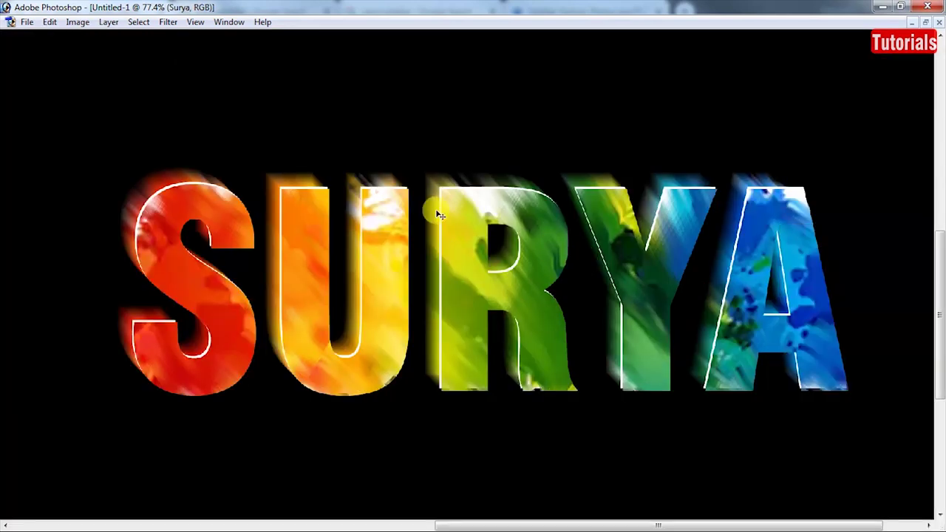
{"action": "left_click", "coordinate": [388, 161]}
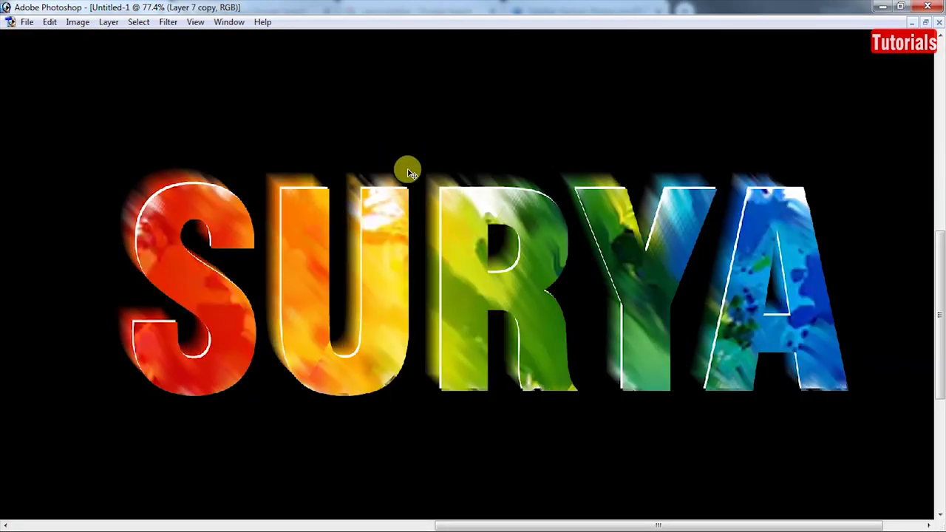
- Duplicate the blurred SURYA layer twice to intensify the streaks
{"action": "key", "text": "ctrl+j"}
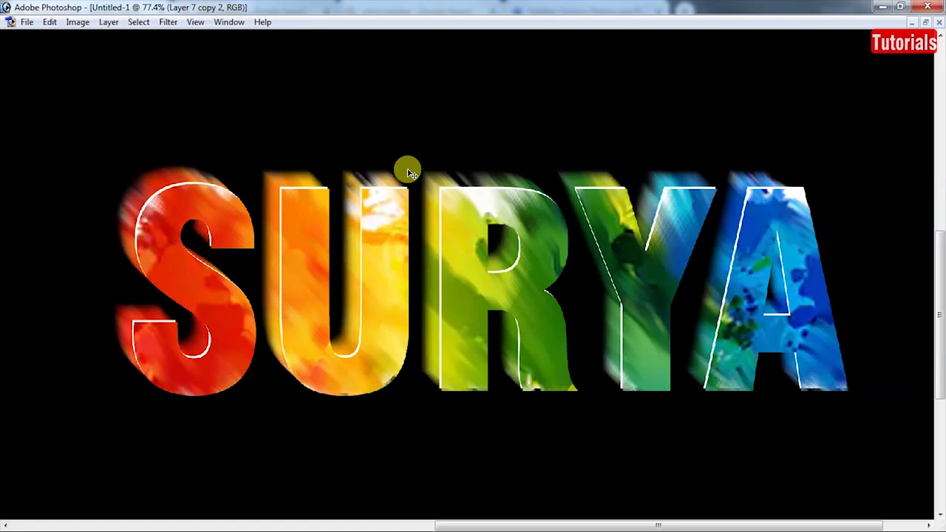
{"action": "key", "text": "ctrl+j"}
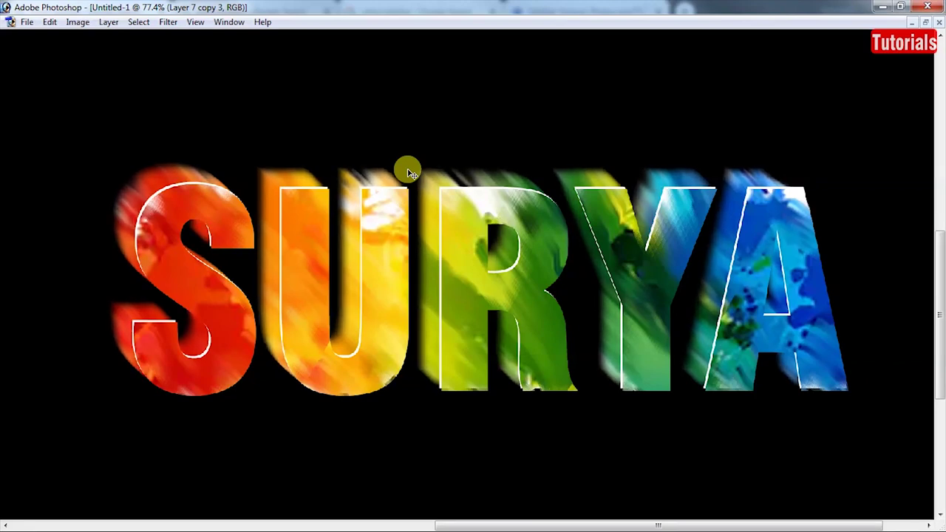
{"action": "key", "text": "ctrl+0"}
{"action": "key", "text": "z"}
{"action": "left_click_drag", "start_coordinate": [436, 169], "coordinate": [835, 414]}
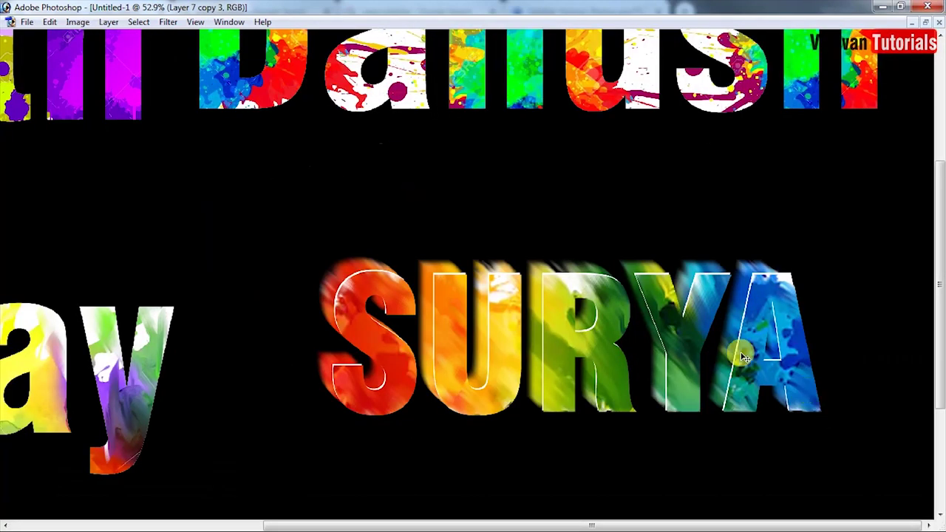
{"action": "key", "text": "ctrl+0"}
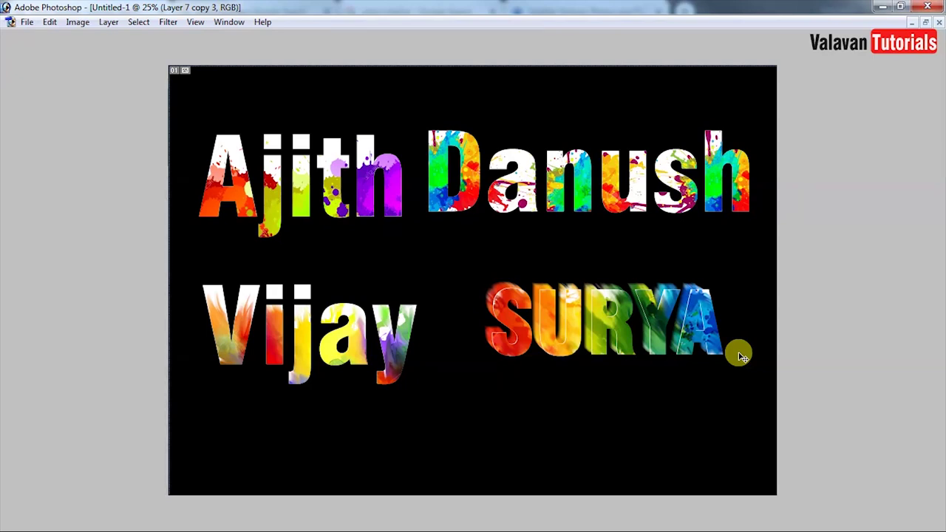
- Bring up the Color Splash Rainbow stock illustration preview in the Google Images paint splatter results
{"action": "left_click_drag", "start_coordinate": [743, 357], "coordinate": [543, 334]}
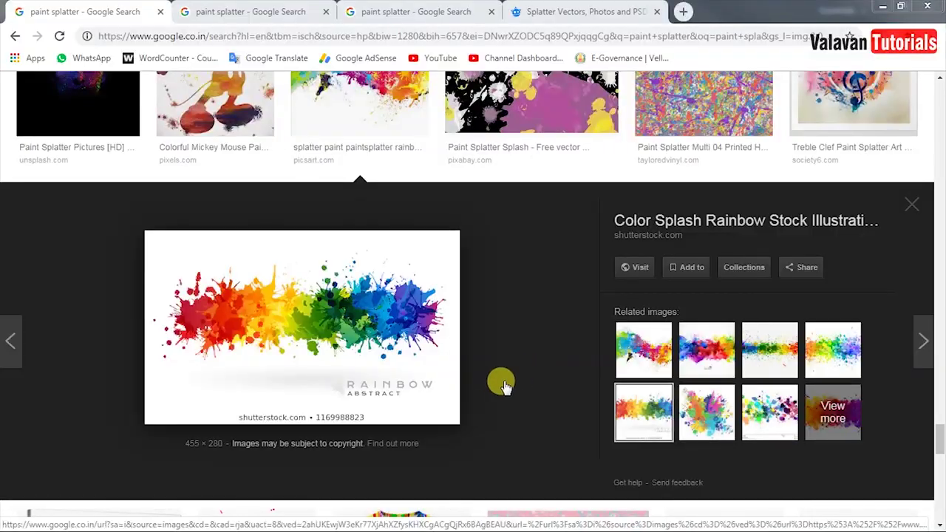